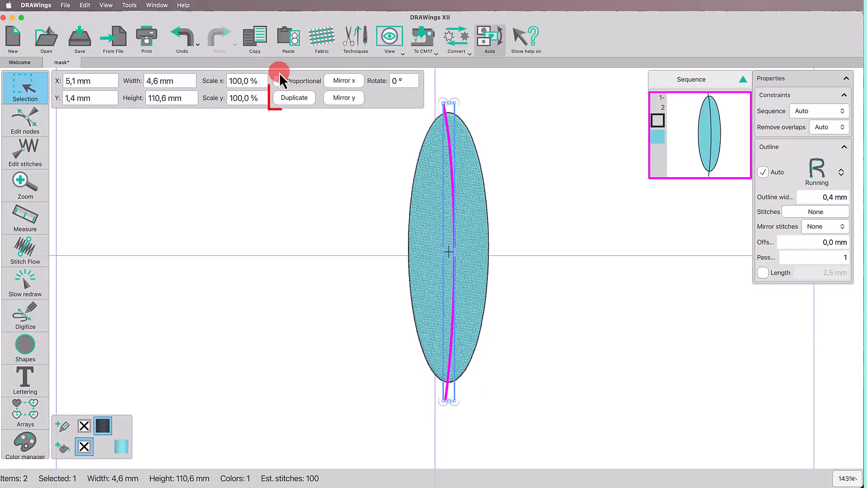
Step: Duplicate the curved center line and use Knife to cut the filled ellipse in two along it
{"action": "left_click", "coordinate": [292, 100]}
{"action": "key", "text": "shift"}
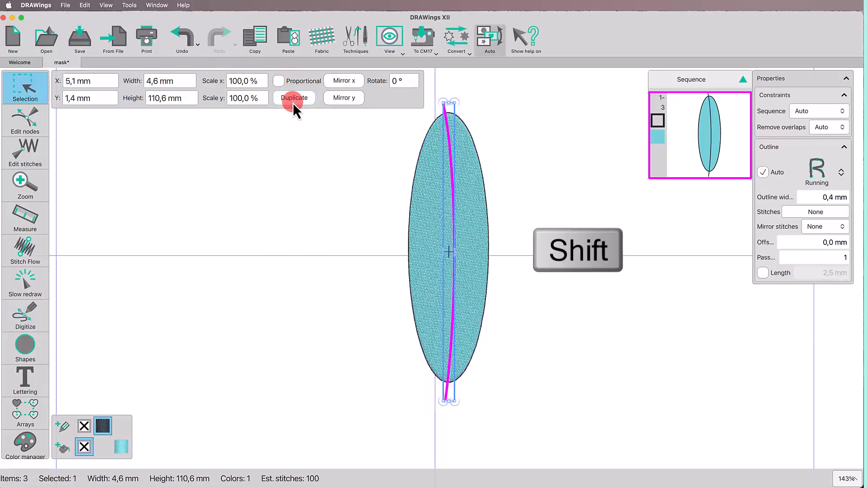
{"action": "left_click", "coordinate": [428, 224], "text": "shift"}
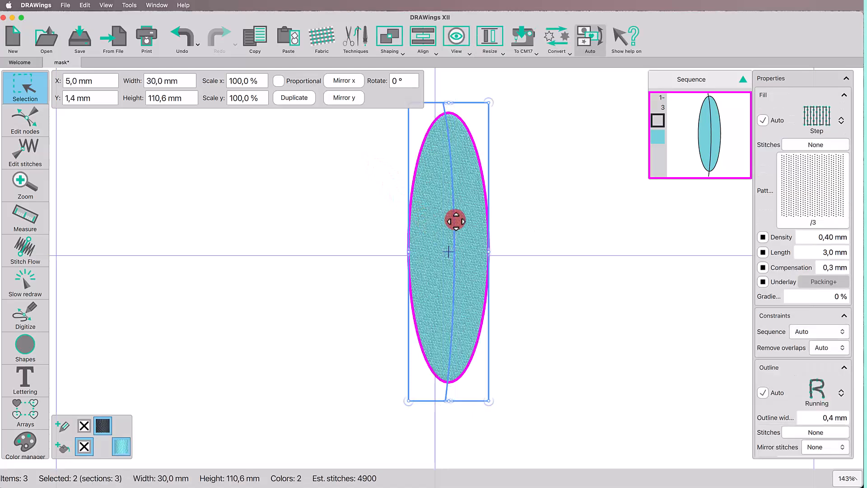
{"action": "right_click", "coordinate": [456, 221]}
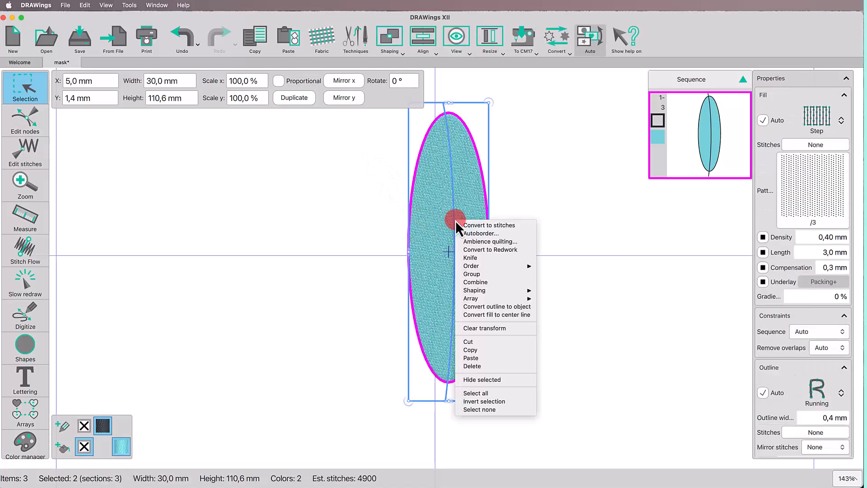
{"action": "left_click", "coordinate": [486, 260]}
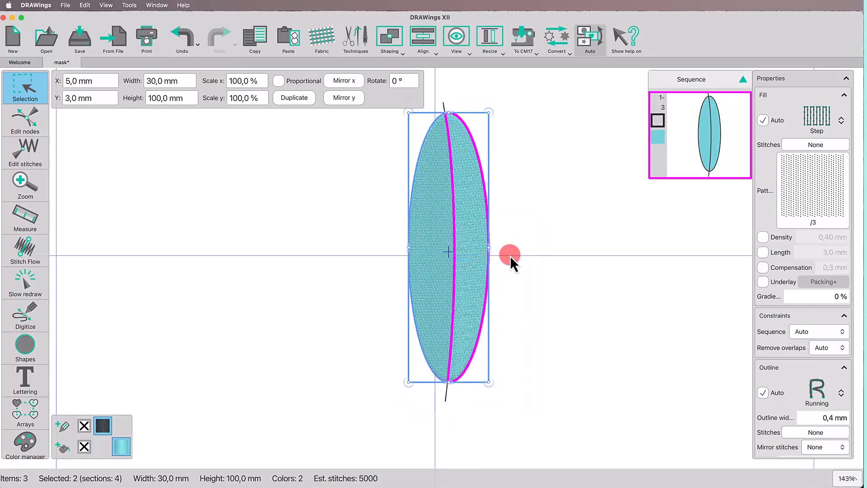
Step: Move the ellipse's right half slightly to the right, opening a narrow gap along the center line
{"action": "left_click", "coordinate": [511, 256]}
{"action": "left_click", "coordinate": [465, 257]}
{"action": "left_click", "coordinate": [427, 261]}
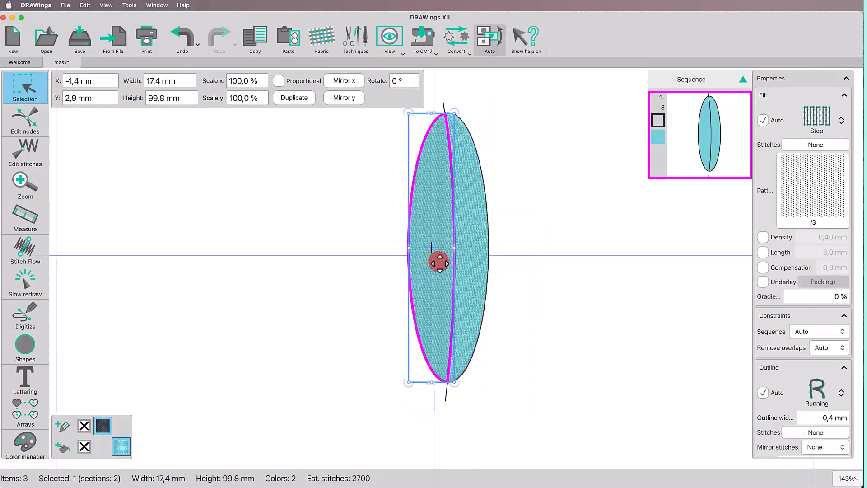
{"action": "left_click", "coordinate": [464, 269]}
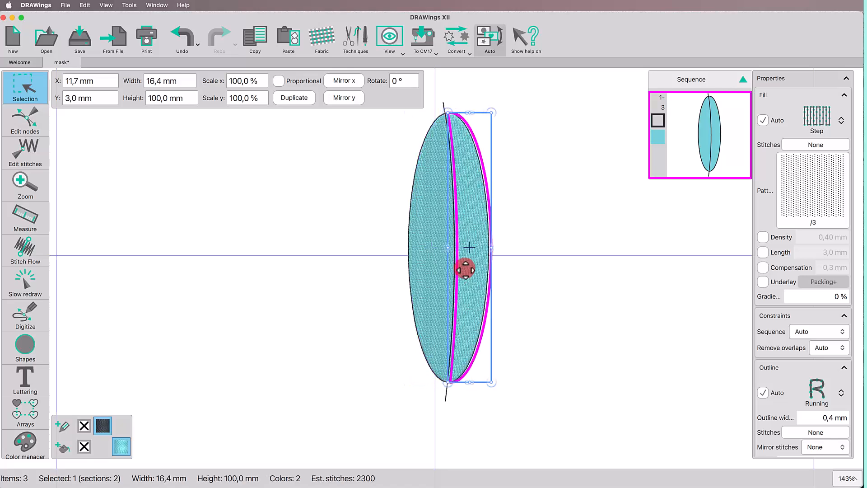
{"action": "left_click", "coordinate": [523, 299]}
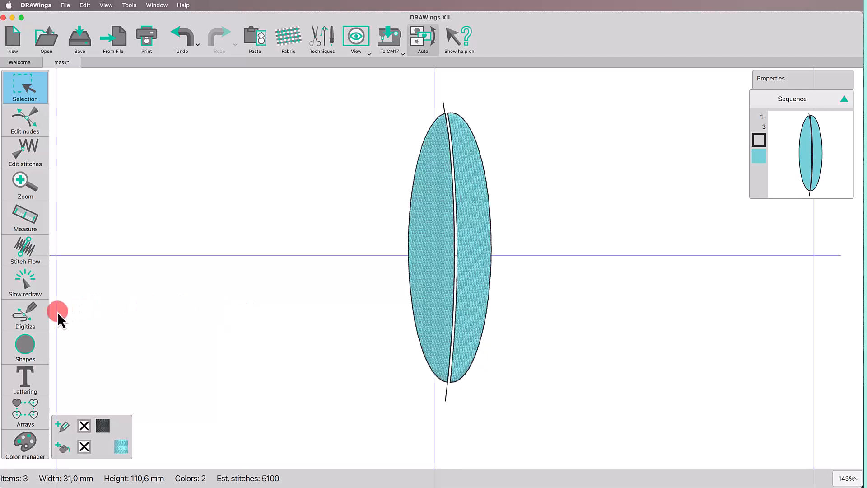
Step: Draw five freehand curves across the left half, each sloping from beyond its outer edge down past the center line
{"action": "left_click", "coordinate": [39, 319]}
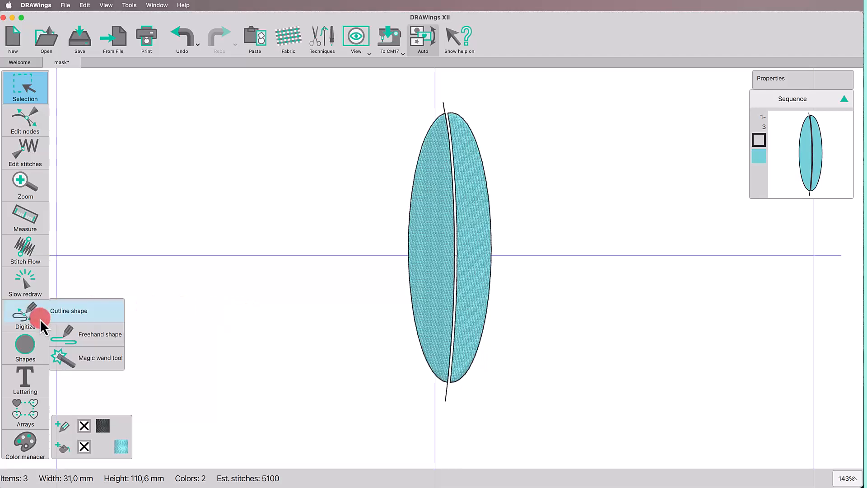
{"action": "left_click", "coordinate": [72, 333]}
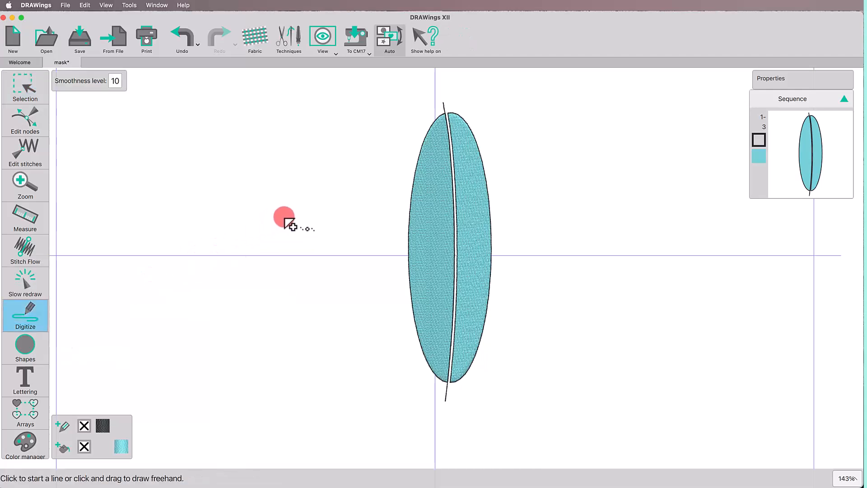
{"action": "mouse_move", "coordinate": [414, 131]}
{"action": "left_mouse_down"}
{"action": "mouse_move", "coordinate": [465, 181]}
{"action": "mouse_move", "coordinate": [448, 181]}
{"action": "left_mouse_up"}
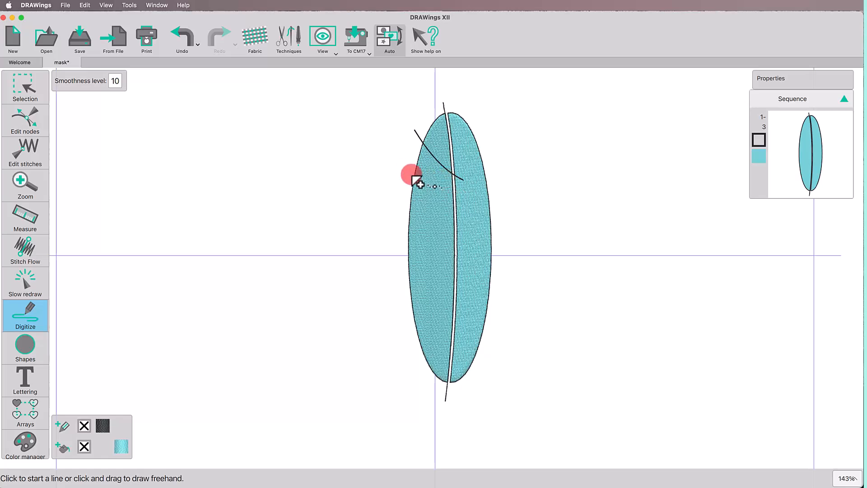
{"action": "left_click_drag", "start_coordinate": [409, 170], "coordinate": [462, 220]}
{"action": "left_click", "coordinate": [412, 228]}
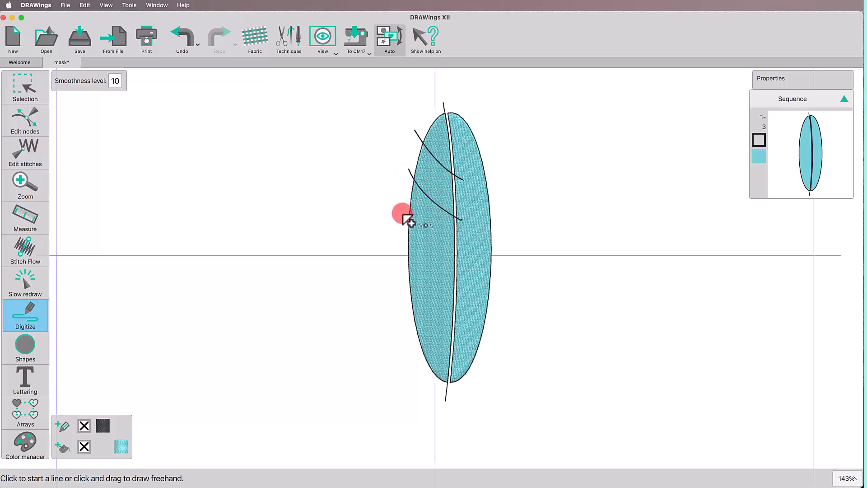
{"action": "mouse_move", "coordinate": [403, 216]}
{"action": "left_mouse_down"}
{"action": "mouse_move", "coordinate": [442, 265]}
{"action": "mouse_move", "coordinate": [464, 273]}
{"action": "left_mouse_up"}
{"action": "left_click", "coordinate": [416, 281]}
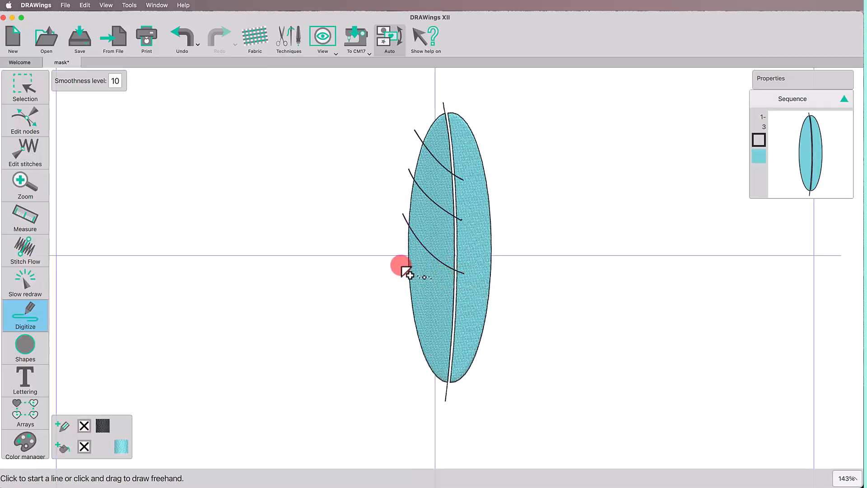
{"action": "mouse_move", "coordinate": [401, 265]}
{"action": "left_mouse_down"}
{"action": "mouse_move", "coordinate": [417, 291]}
{"action": "mouse_move", "coordinate": [463, 316]}
{"action": "left_mouse_up"}
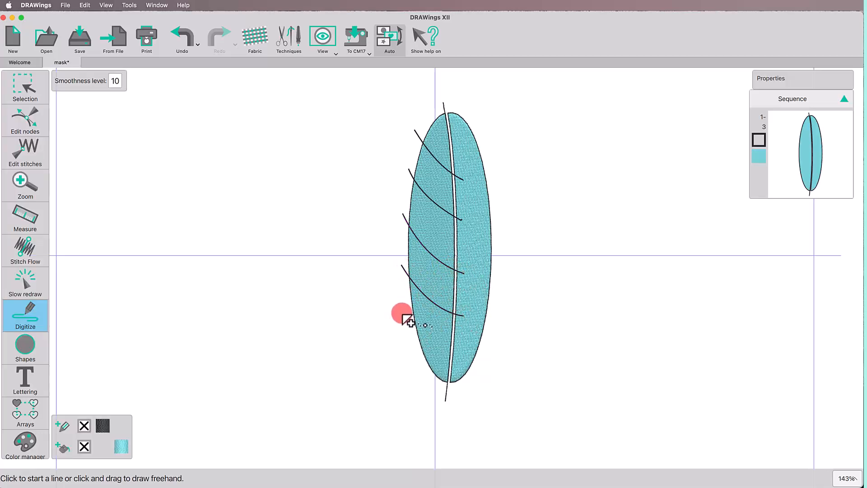
{"action": "mouse_move", "coordinate": [402, 313]}
{"action": "left_mouse_down"}
{"action": "mouse_move", "coordinate": [431, 349]}
{"action": "mouse_move", "coordinate": [460, 360]}
{"action": "left_mouse_up"}
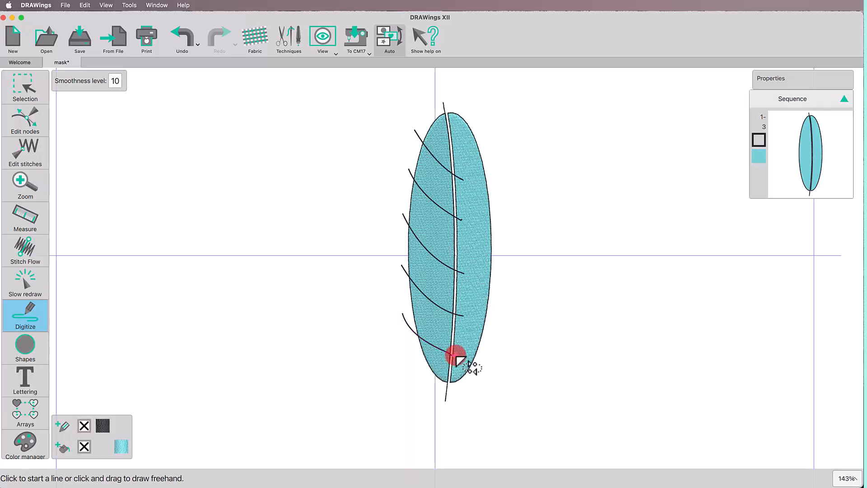
{"action": "right_click", "coordinate": [457, 357]}
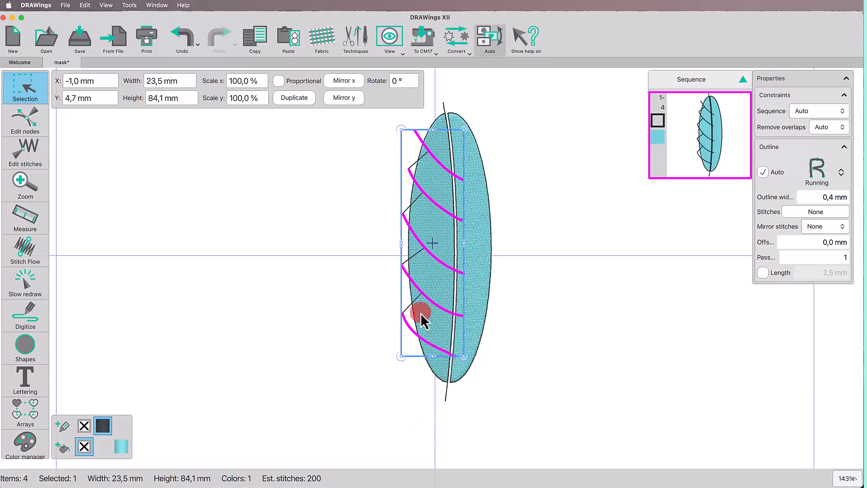
Step: Duplicate the five curves, mirror the copy horizontally and place it over the right half at about X 12.9 mm, Y 7.3 mm
{"action": "left_click", "coordinate": [292, 98]}
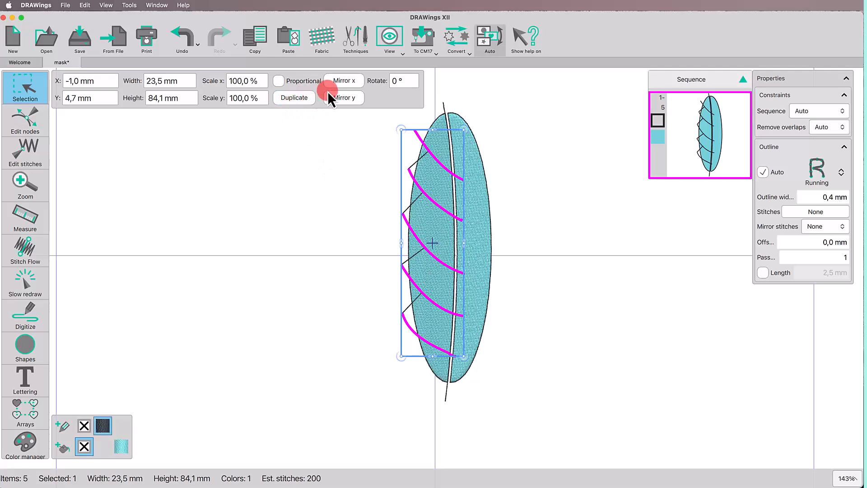
{"action": "left_click", "coordinate": [335, 81]}
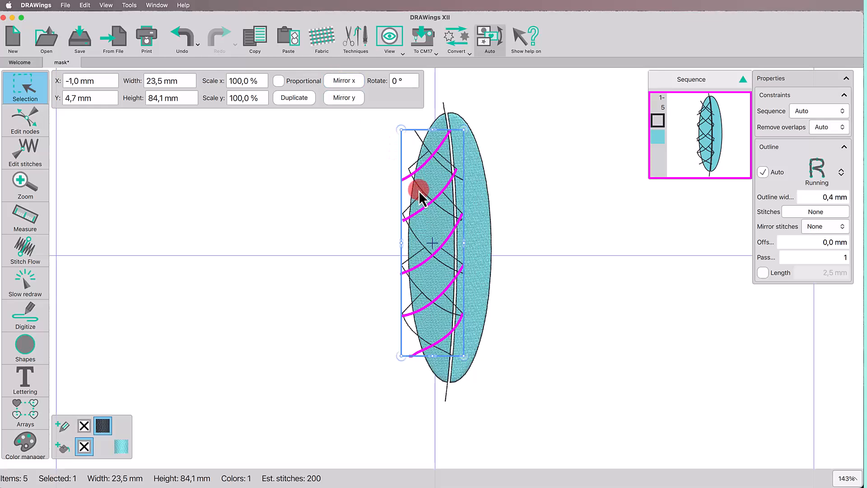
{"action": "left_click_drag", "start_coordinate": [435, 199], "coordinate": [473, 190]}
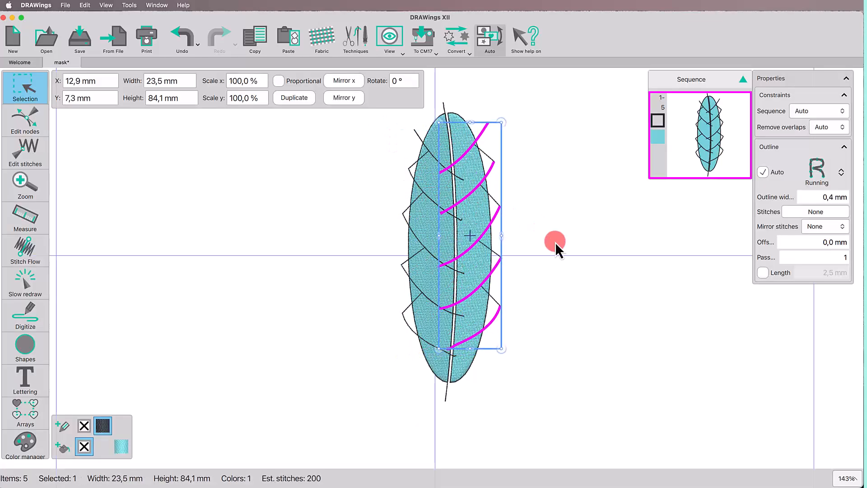
Step: Cut the right half into segments with Knife, using the mirrored curves
{"action": "left_click", "coordinate": [481, 267], "text": "shift"}
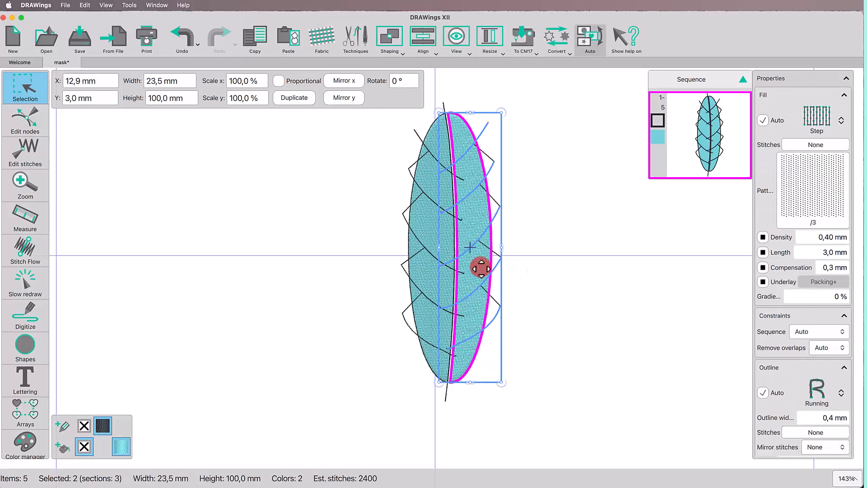
{"action": "right_click", "coordinate": [481, 268]}
{"action": "left_click", "coordinate": [500, 306]}
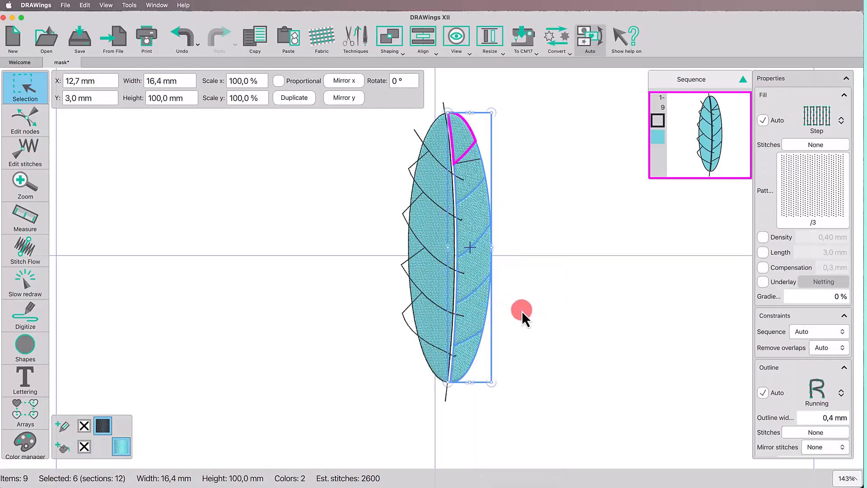
Step: Cut the left half into segments with Knife, using the original five curves
{"action": "left_click", "coordinate": [441, 319]}
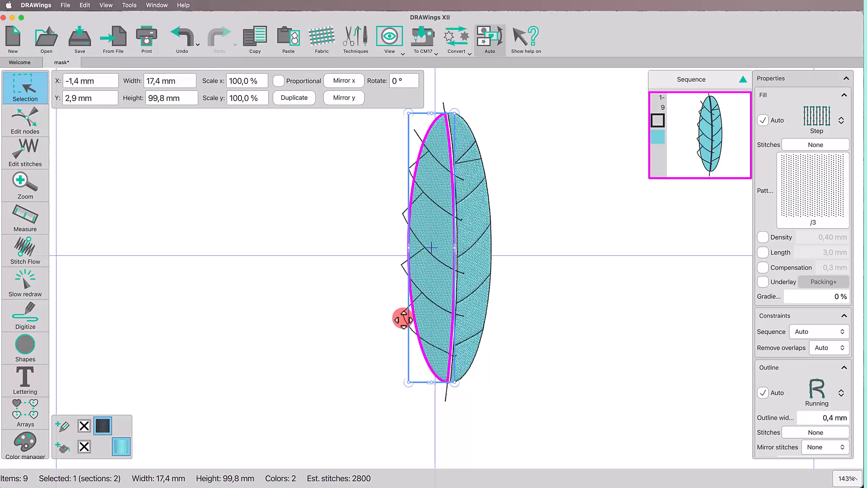
{"action": "left_click", "coordinate": [404, 319], "text": "shift"}
{"action": "right_click", "coordinate": [422, 318]}
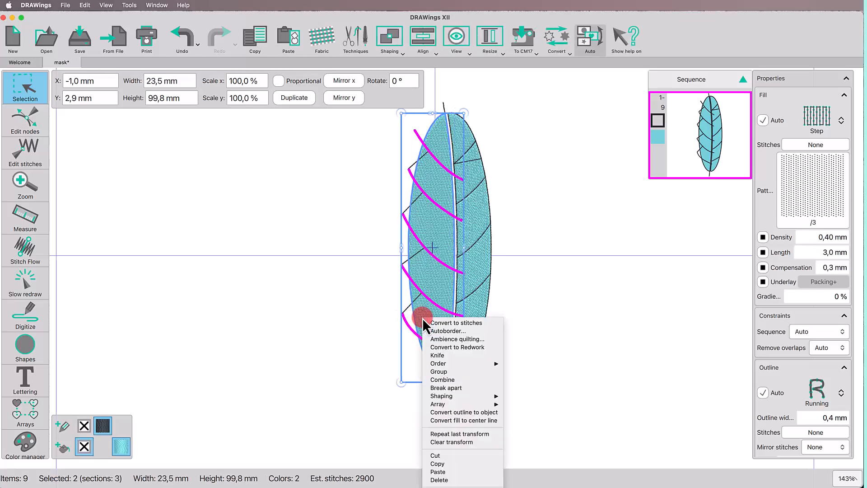
{"action": "left_click", "coordinate": [442, 354]}
{"action": "left_click", "coordinate": [525, 348]}
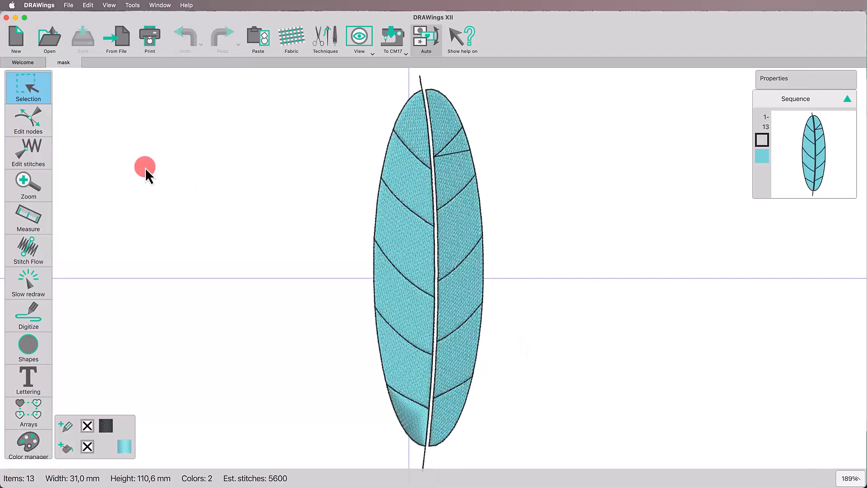
Step: Reshape the second left segment from the top: lower its upper outer node, smooth its lower outer node and pull that node inward and up
{"action": "left_click", "coordinate": [35, 129]}
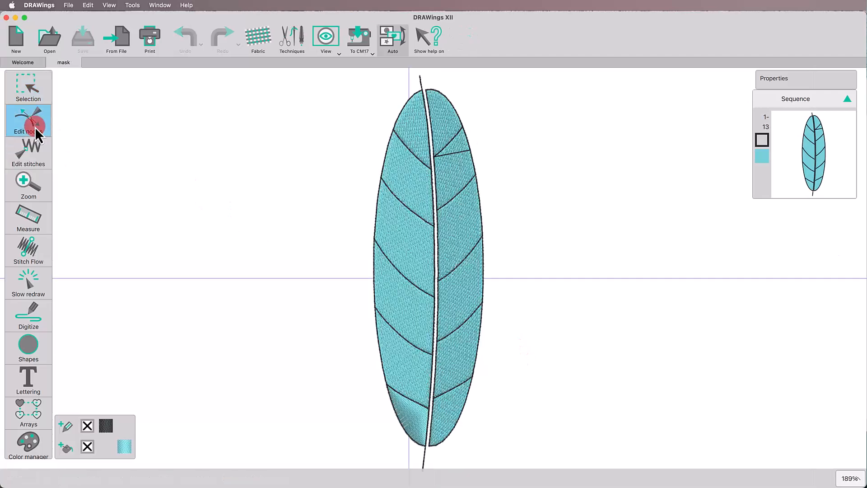
{"action": "left_click", "coordinate": [394, 168]}
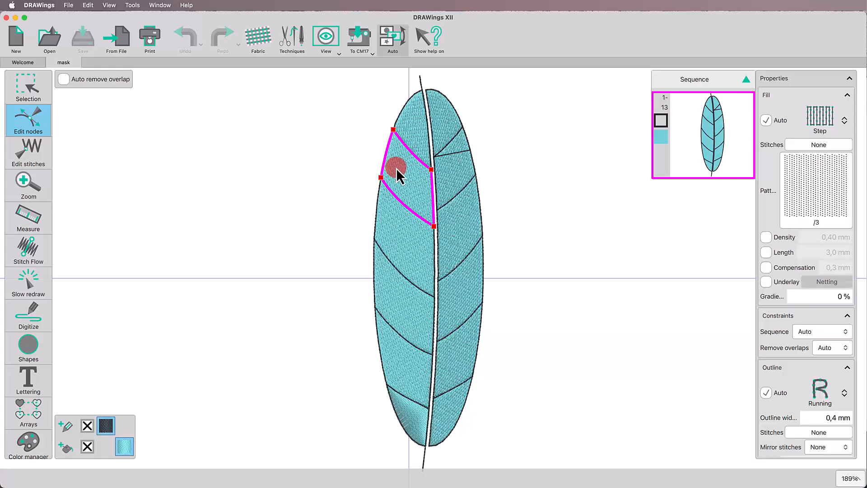
{"action": "left_click_drag", "start_coordinate": [393, 131], "coordinate": [391, 138]}
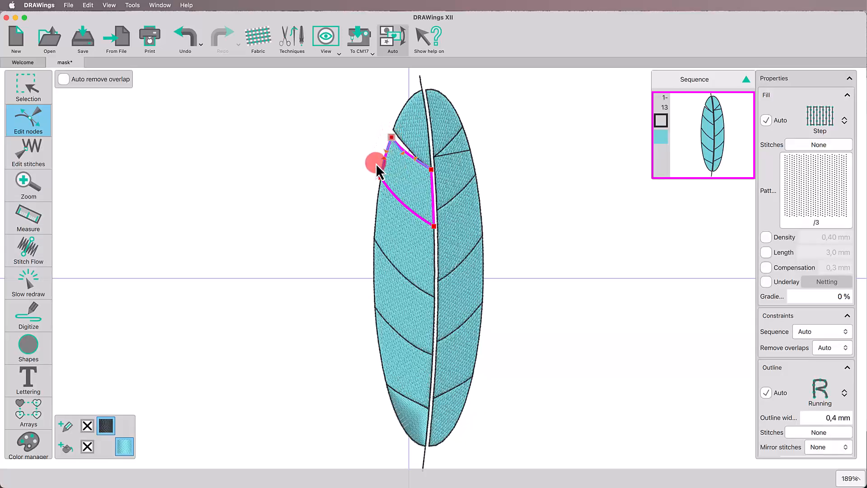
{"action": "right_click", "coordinate": [380, 179]}
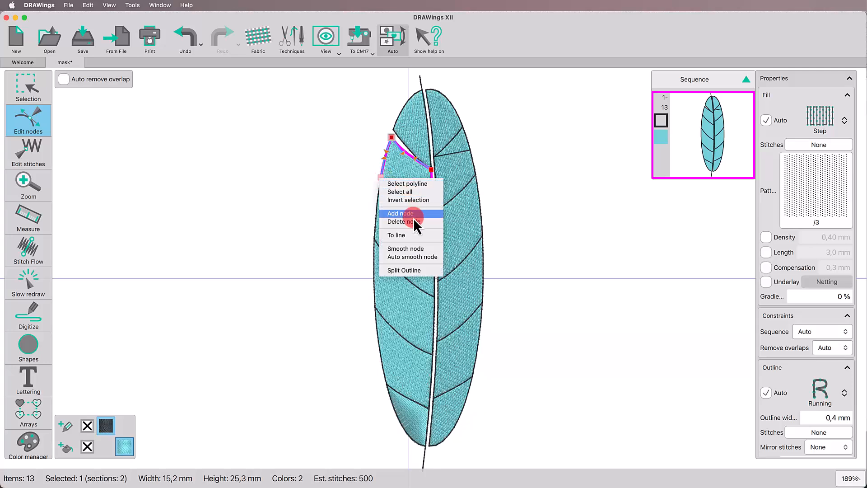
{"action": "left_click", "coordinate": [415, 251]}
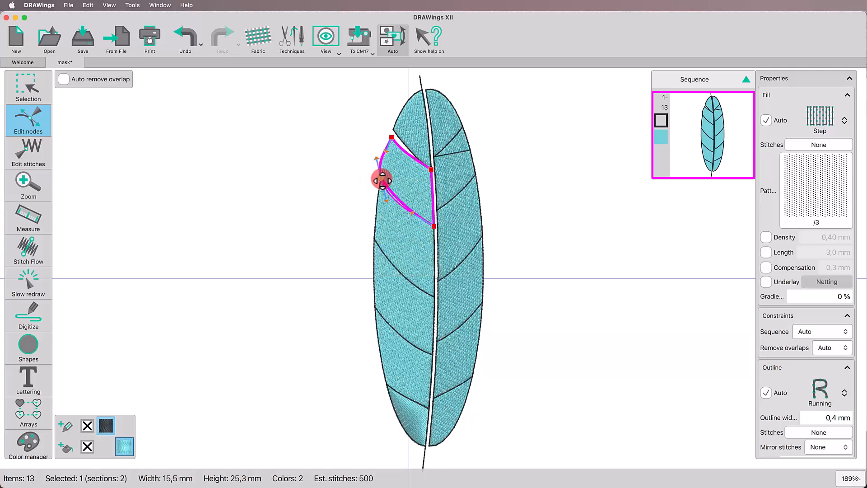
{"action": "left_click_drag", "start_coordinate": [381, 177], "coordinate": [385, 170]}
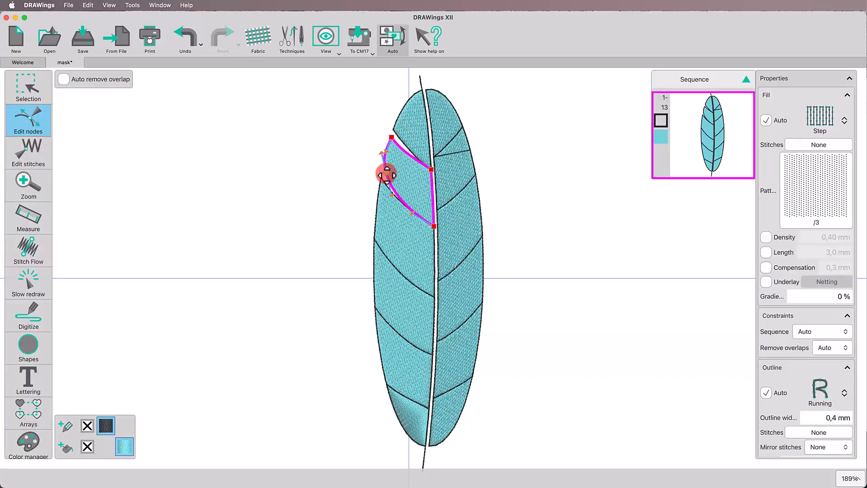
Step: Smooth the lower outer node of the third left segment and move it up to open a notch
{"action": "left_click", "coordinate": [395, 243]}
{"action": "right_click", "coordinate": [375, 238]}
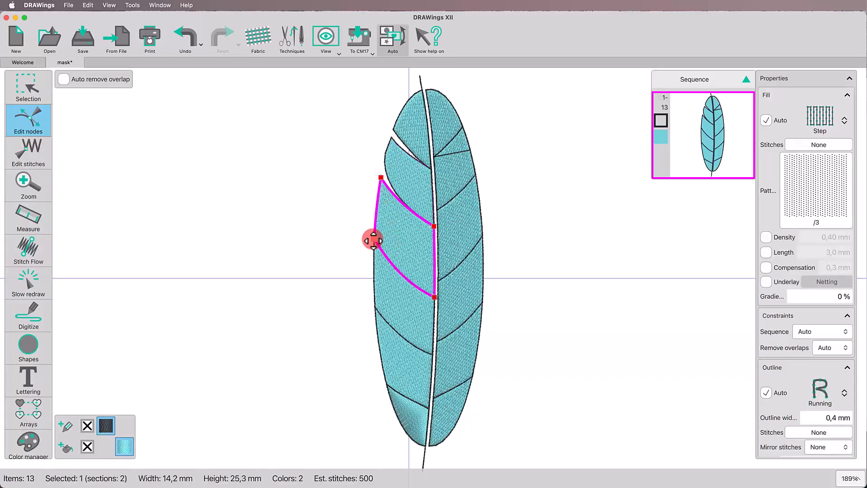
{"action": "left_click", "coordinate": [397, 304]}
{"action": "left_click_drag", "start_coordinate": [374, 238], "coordinate": [378, 228]}
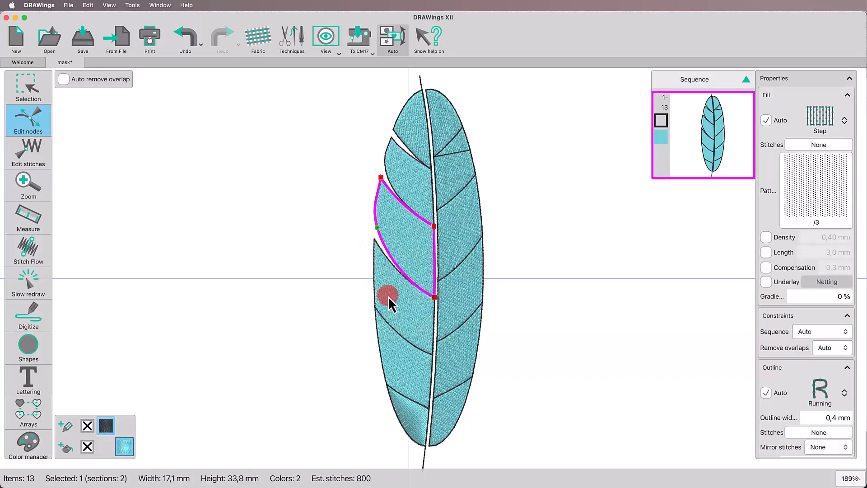
Step: Smooth the lower outer node of the fourth left segment and move it up, away from the fifth segment
{"action": "left_click", "coordinate": [388, 296]}
{"action": "right_click", "coordinate": [376, 307]}
{"action": "left_click", "coordinate": [396, 378]}
{"action": "left_click_drag", "start_coordinate": [372, 334], "coordinate": [378, 293]}
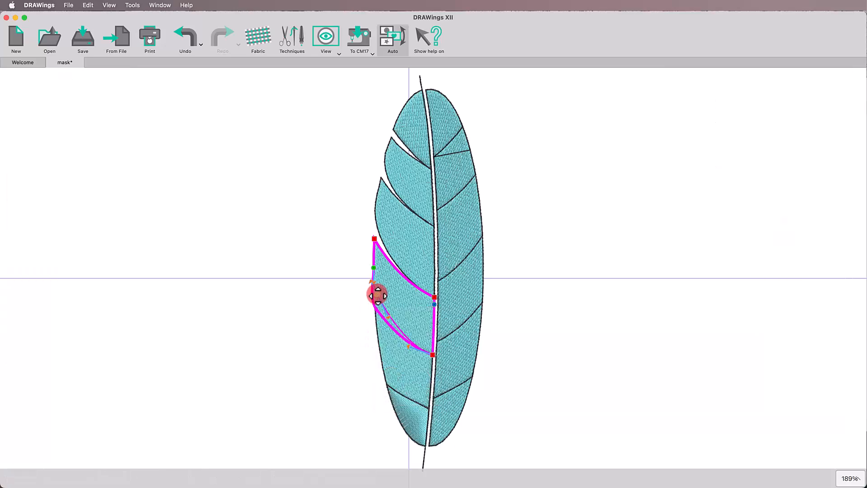
Step: Smooth the lower outer node of the fifth left segment and reposition it to round that corner
{"action": "left_click", "coordinate": [394, 359]}
{"action": "right_click", "coordinate": [386, 384]}
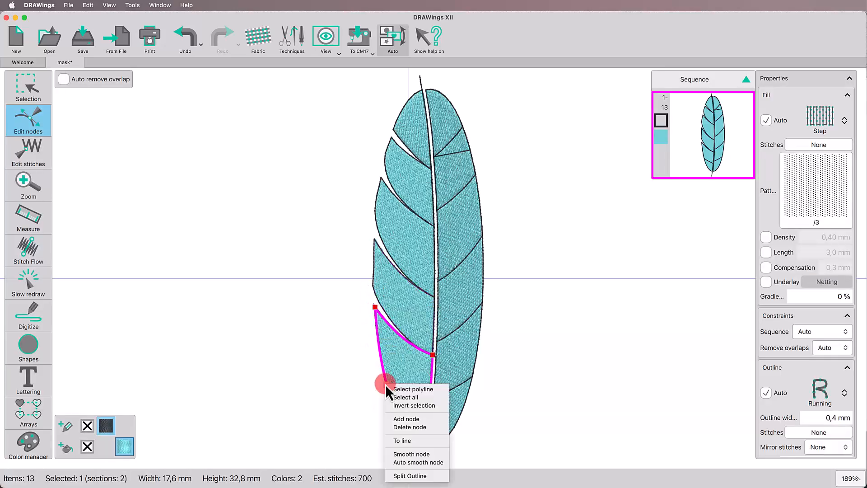
{"action": "left_click", "coordinate": [414, 454]}
{"action": "left_click_drag", "start_coordinate": [386, 384], "coordinate": [377, 384]}
{"action": "left_click", "coordinate": [403, 411]}
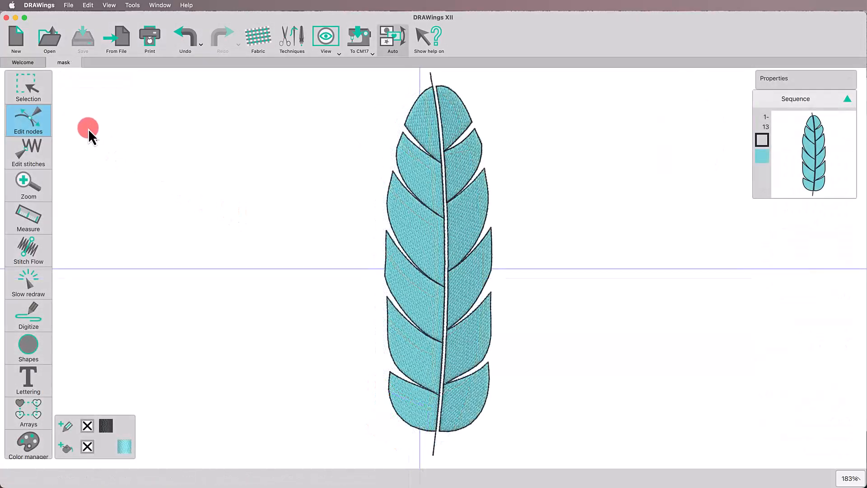
{"action": "left_click", "coordinate": [36, 89]}
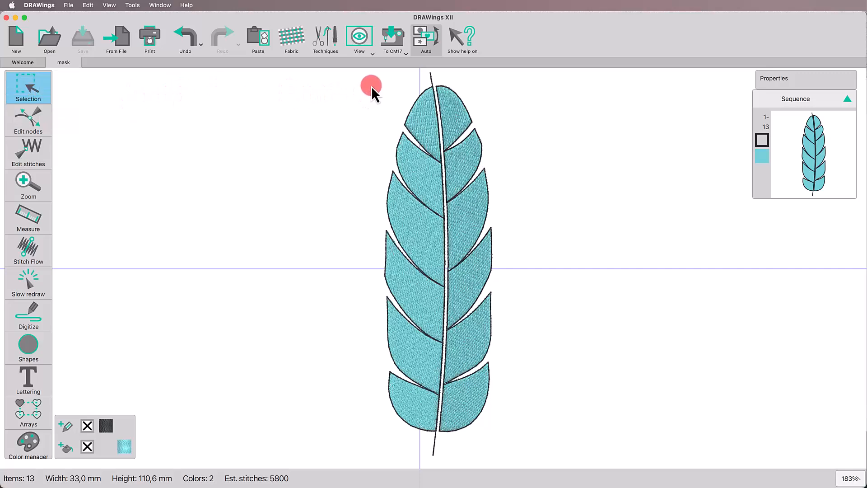
Step: Select the twelve feather segments and change their fill type to Piping
{"action": "left_click_drag", "start_coordinate": [371, 84], "coordinate": [541, 441]}
{"action": "left_click", "coordinate": [820, 120]}
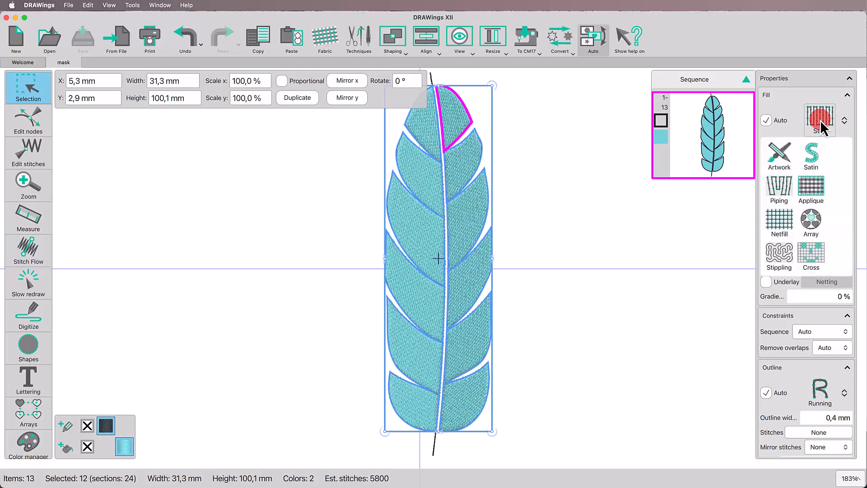
{"action": "left_click", "coordinate": [784, 188]}
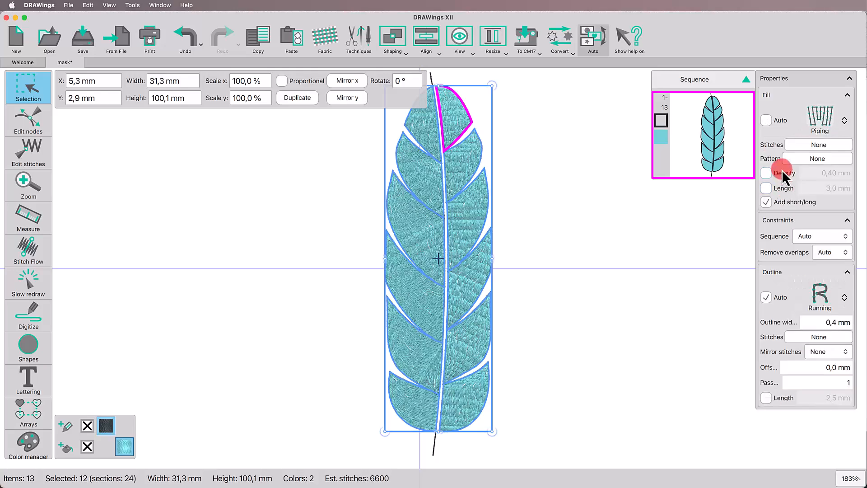
Step: Set the segments' piping density to 1.5 mm and turn off the short/long stitches
{"action": "left_click", "coordinate": [766, 173]}
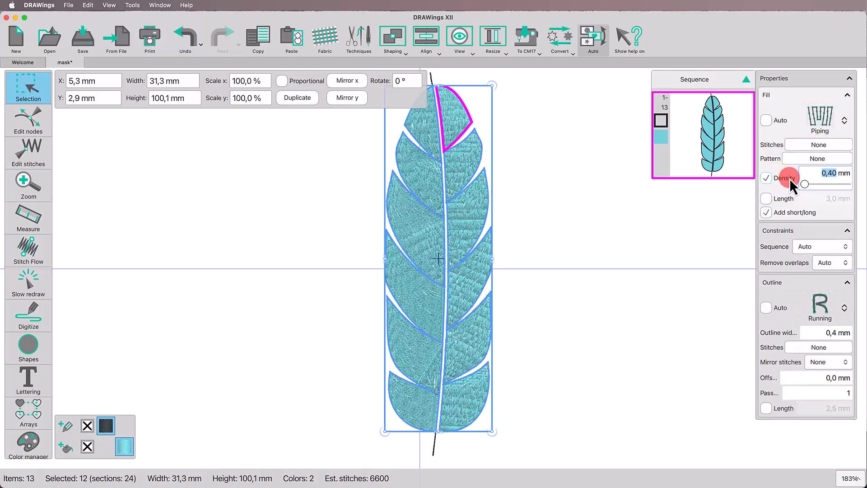
{"action": "left_click", "coordinate": [836, 177]}
{"action": "type", "text": "1,5"}
{"action": "key", "text": "Return"}
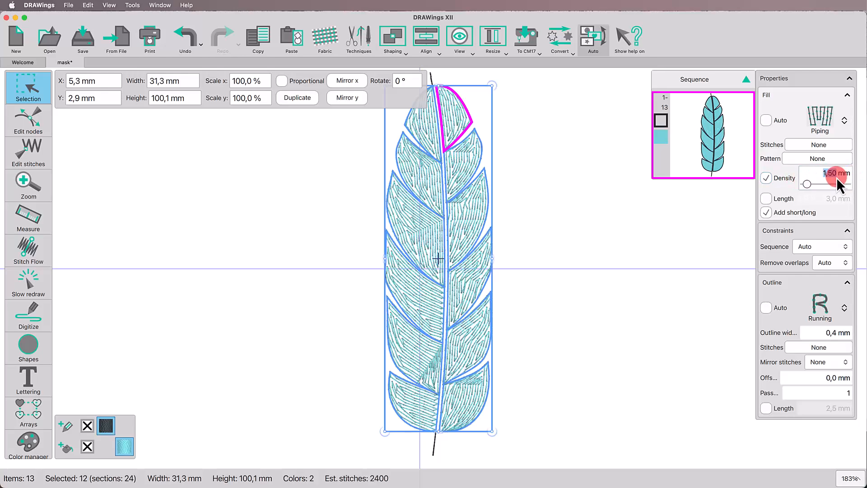
{"action": "left_click", "coordinate": [767, 212]}
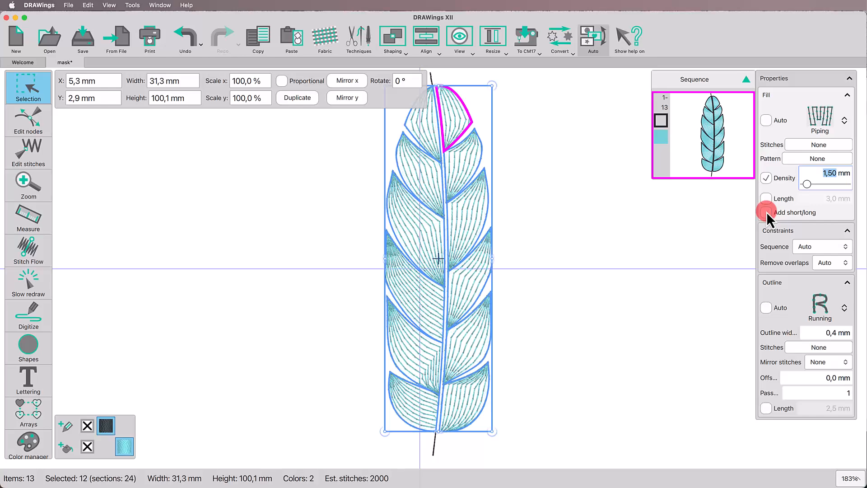
Step: Recolour the outlines of the feather segments and the central spine line from black to the turquoise thread
{"action": "left_click", "coordinate": [126, 426]}
{"action": "left_click", "coordinate": [223, 408]}
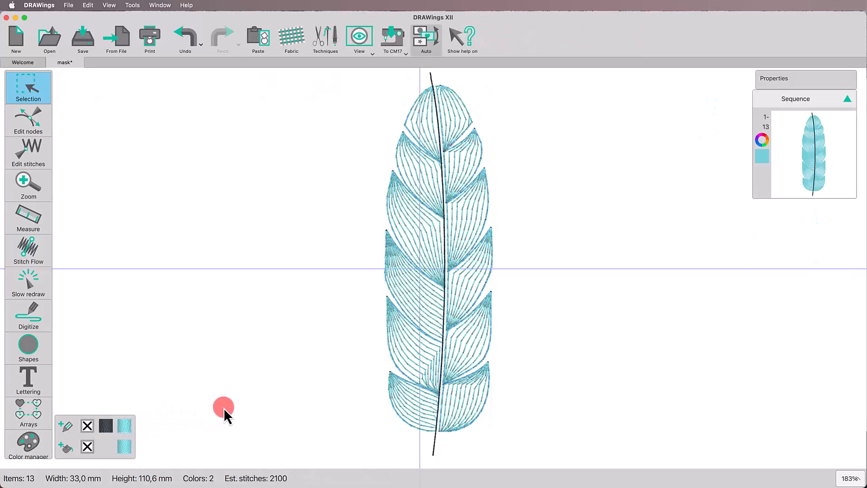
{"action": "left_click", "coordinate": [436, 440]}
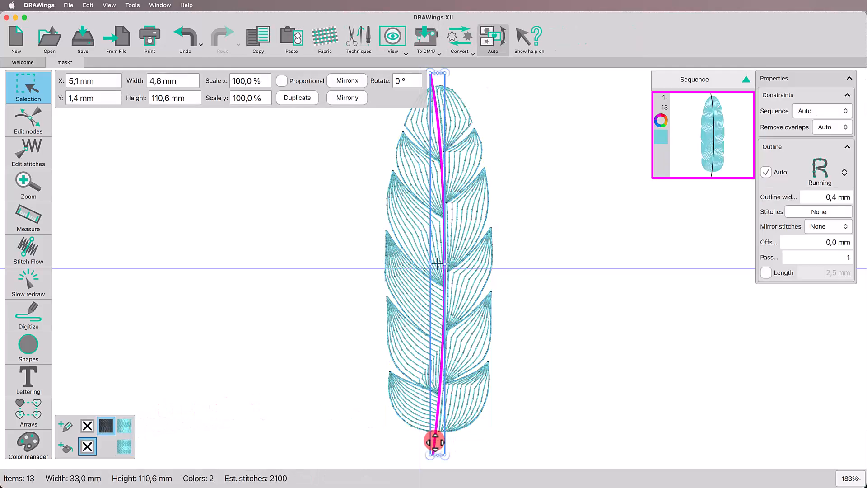
{"action": "left_click", "coordinate": [125, 427]}
{"action": "left_click", "coordinate": [253, 373]}
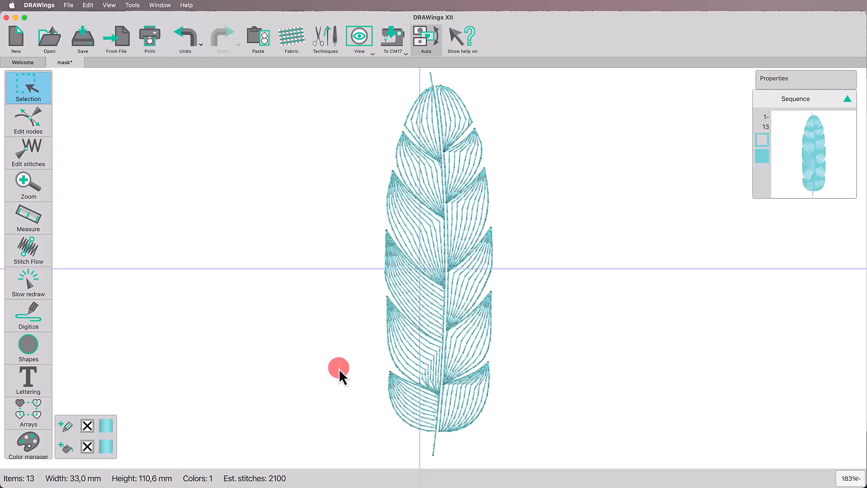
Step: Give the central spine line a Satin serial outline 3 mm wide and convert that outline to an object
{"action": "left_click", "coordinate": [434, 443]}
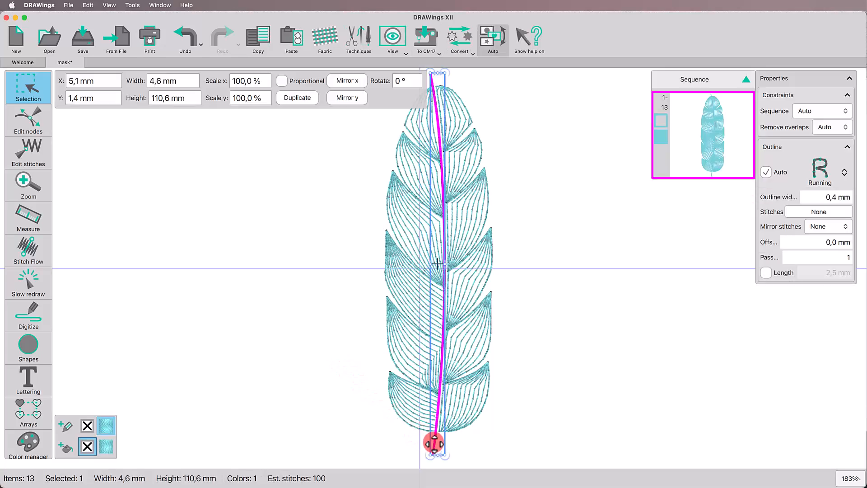
{"action": "left_click", "coordinate": [825, 169]}
{"action": "left_click", "coordinate": [825, 198]}
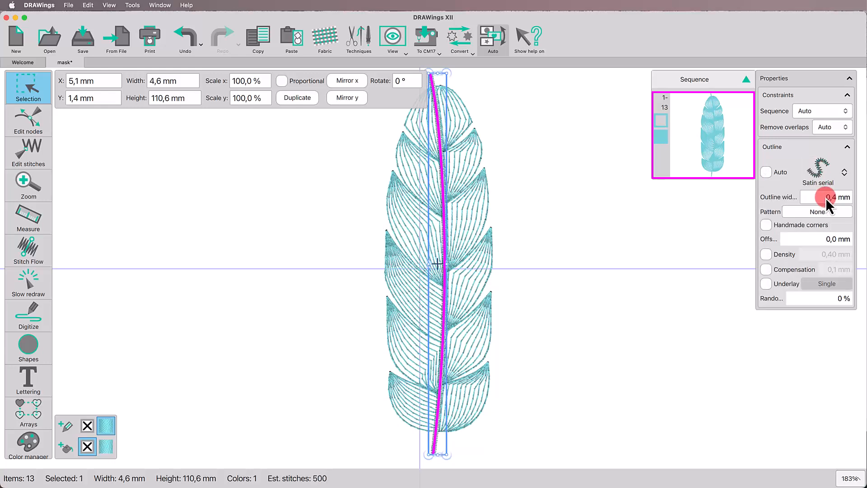
{"action": "left_click", "coordinate": [824, 198]}
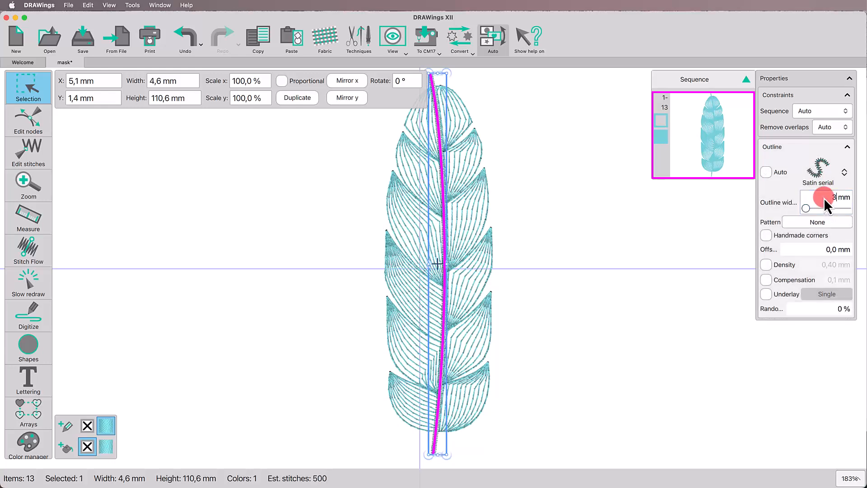
{"action": "type", "text": "3"}
{"action": "key", "text": "Return"}
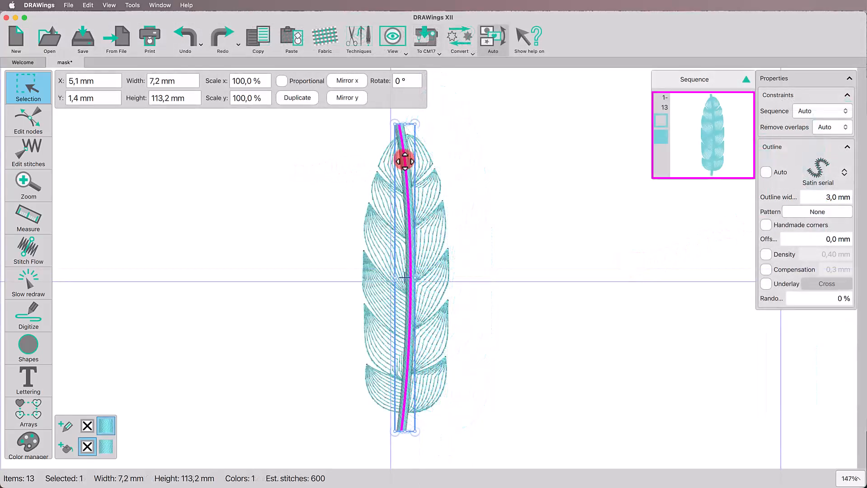
{"action": "right_click", "coordinate": [405, 161]}
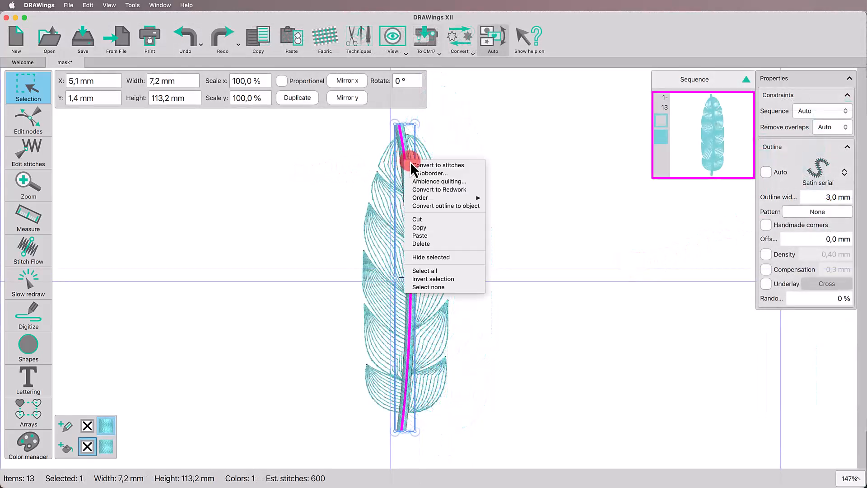
{"action": "left_click", "coordinate": [429, 205]}
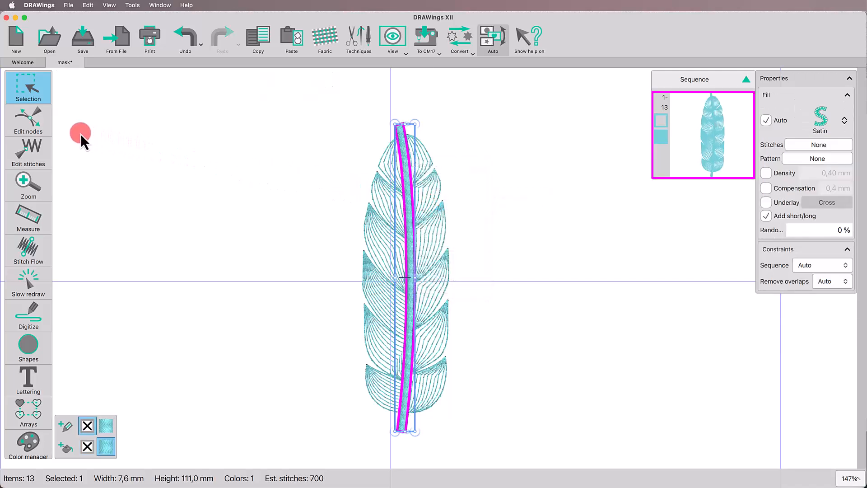
Step: Edit the spine object's nodes and bring its two upper end nodes together into a point at the feather's tip
{"action": "left_click", "coordinate": [31, 124]}
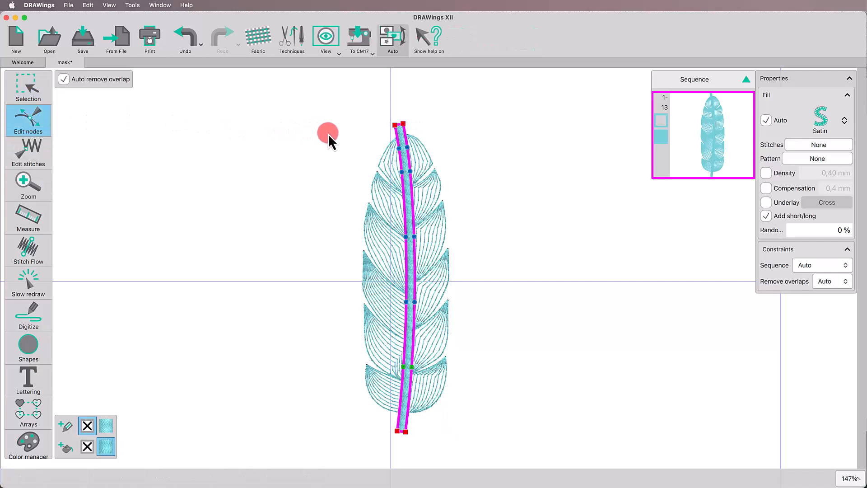
{"action": "scroll", "coordinate": [328, 134], "scroll_direction": "up", "scroll_amount": 5}
{"action": "scroll", "coordinate": [328, 134], "scroll_direction": "right", "scroll_amount": 2}
{"action": "scroll", "coordinate": [328, 134], "scroll_direction": "up", "scroll_amount": 2}
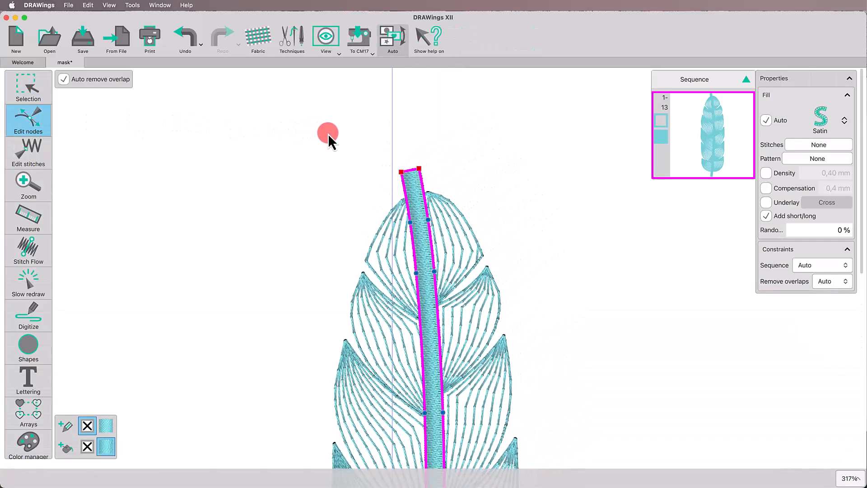
{"action": "left_click_drag", "start_coordinate": [419, 169], "coordinate": [416, 186]}
Step: Move the nodes along the spine's left edge inward to taper the spine gradually towards the tip
{"action": "left_click_drag", "start_coordinate": [410, 223], "coordinate": [419, 226]}
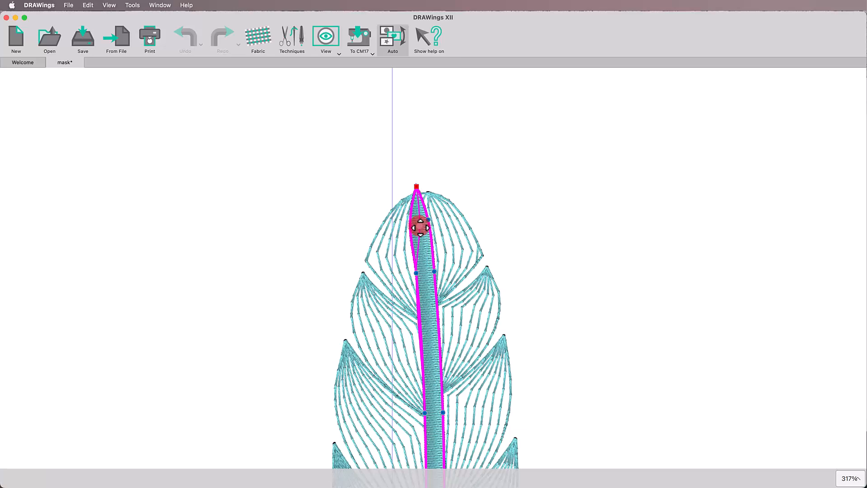
{"action": "left_click_drag", "start_coordinate": [416, 273], "coordinate": [429, 275]}
{"action": "scroll", "coordinate": [408, 363], "scroll_direction": "down", "scroll_amount": 5}
{"action": "left_click_drag", "start_coordinate": [423, 141], "coordinate": [424, 135]}
{"action": "scroll", "coordinate": [383, 299], "scroll_direction": "down", "scroll_amount": 5}
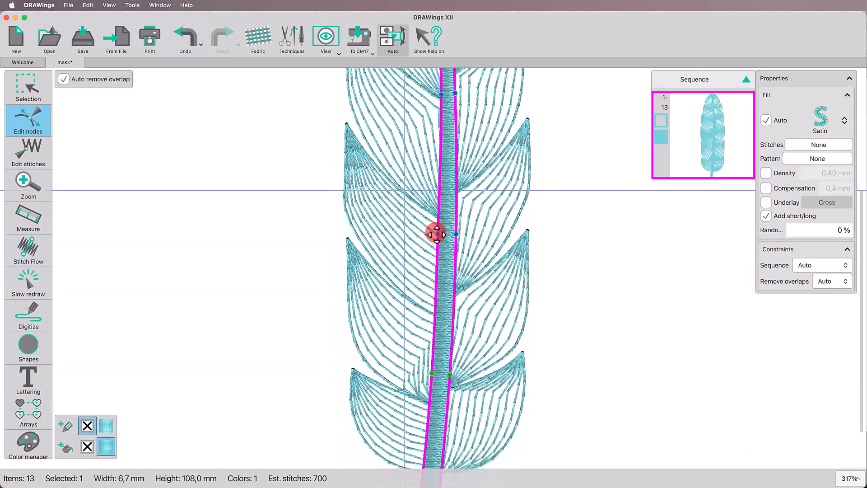
{"action": "left_click_drag", "start_coordinate": [439, 234], "coordinate": [441, 235]}
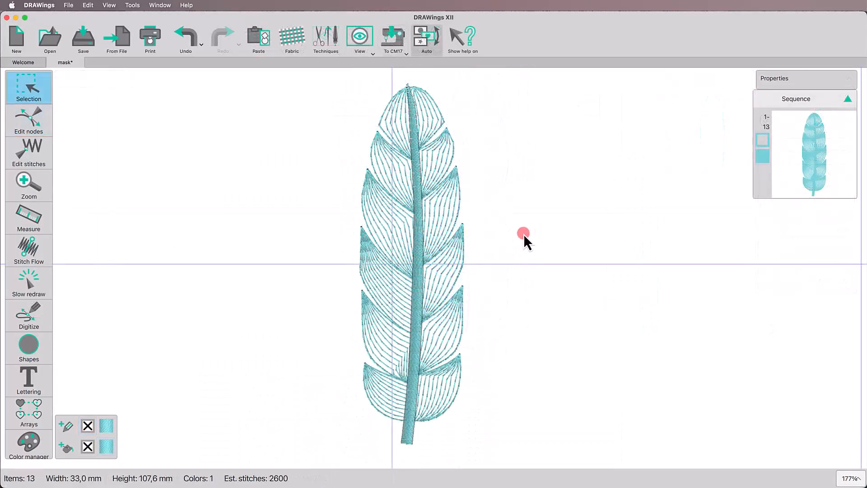
Step: Set the spine object's Remove overlaps constraint to Never
{"action": "left_click", "coordinate": [416, 248]}
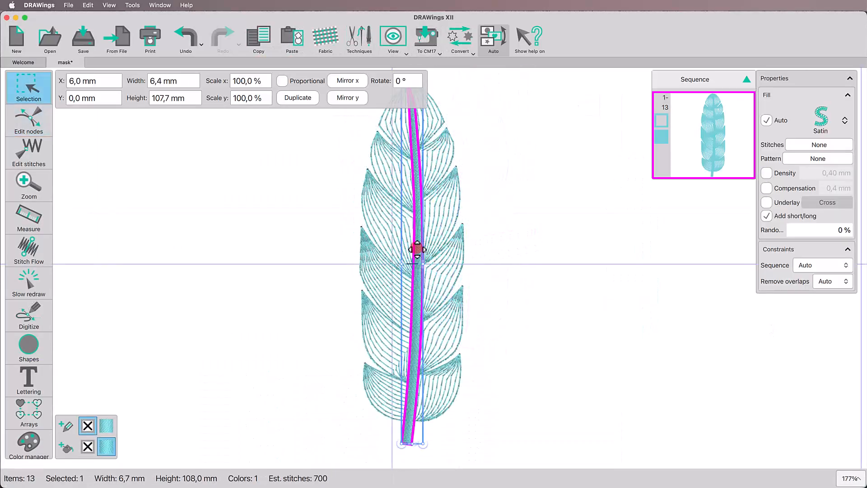
{"action": "left_click", "coordinate": [831, 284]}
{"action": "left_click", "coordinate": [835, 296]}
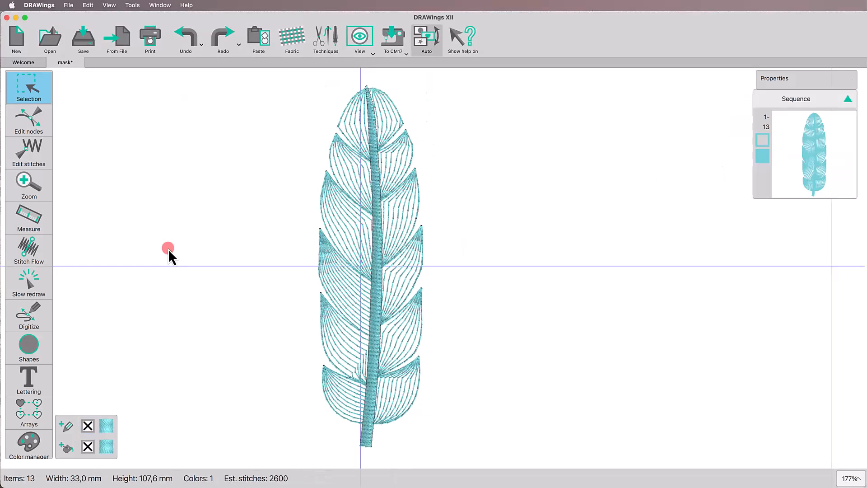
Step: Adjust the stitch direction lines of the lowest left segment and the fourth left segment from the top
{"action": "left_click", "coordinate": [26, 250]}
{"action": "left_click", "coordinate": [347, 420]}
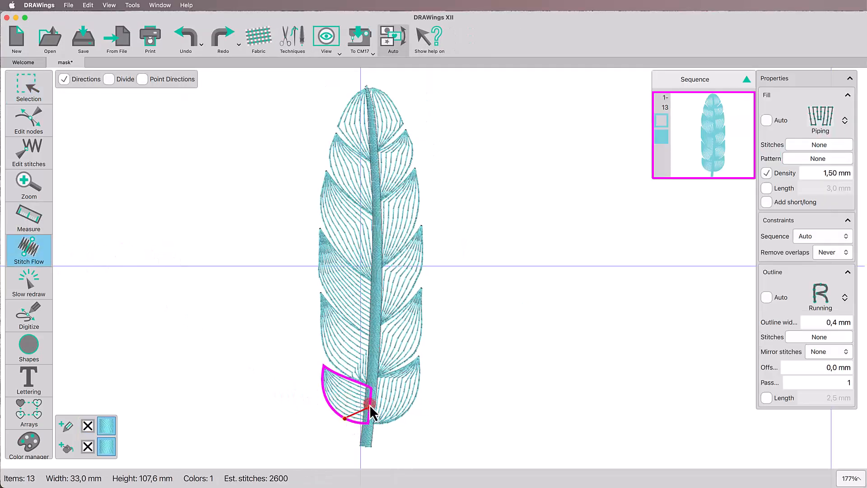
{"action": "left_click", "coordinate": [350, 402]}
{"action": "left_click", "coordinate": [353, 310]}
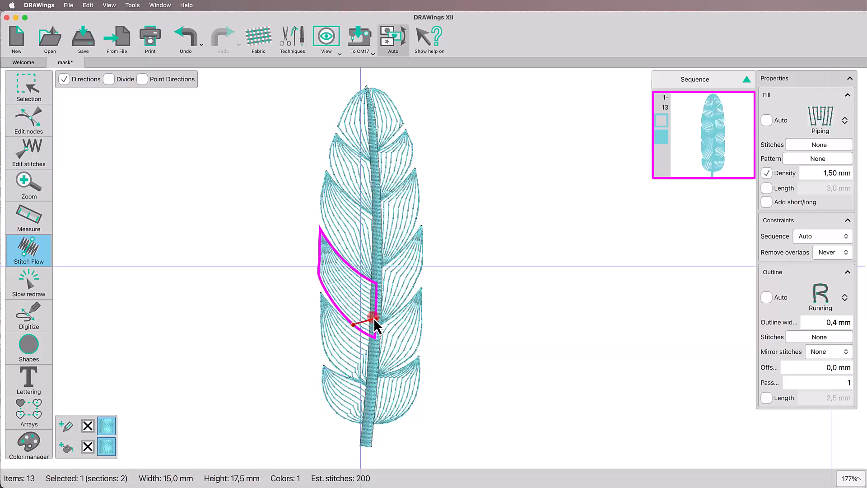
{"action": "left_click_drag", "start_coordinate": [373, 318], "coordinate": [375, 313]}
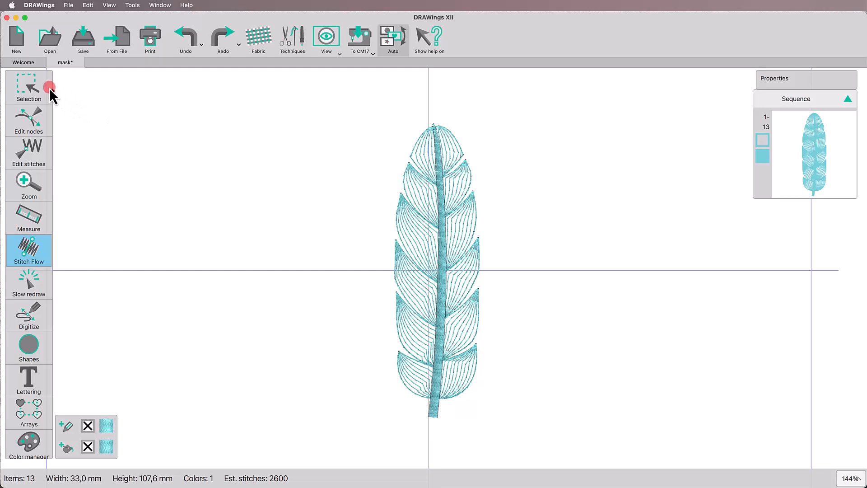
Step: Create a library clipart named "feather" from the whole design, defining its orientation line from the stem's base up to the tip
{"action": "left_click", "coordinate": [33, 89]}
{"action": "left_click", "coordinate": [100, 113]}
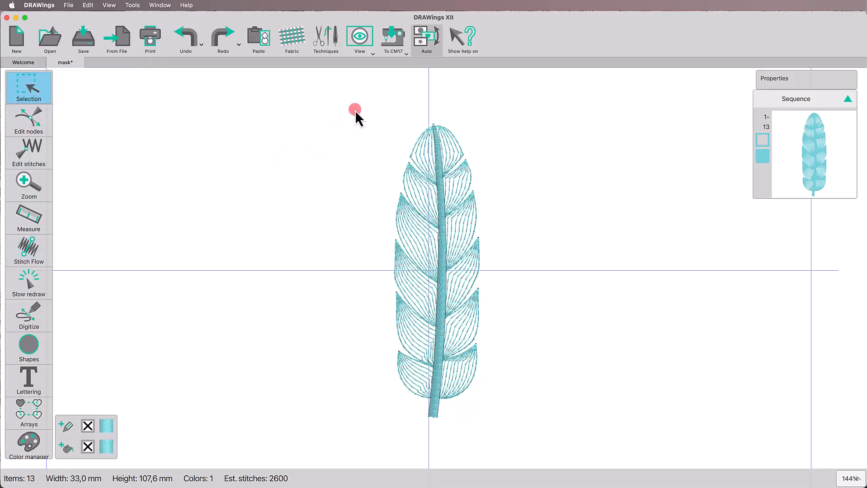
{"action": "left_click_drag", "start_coordinate": [355, 111], "coordinate": [507, 435]}
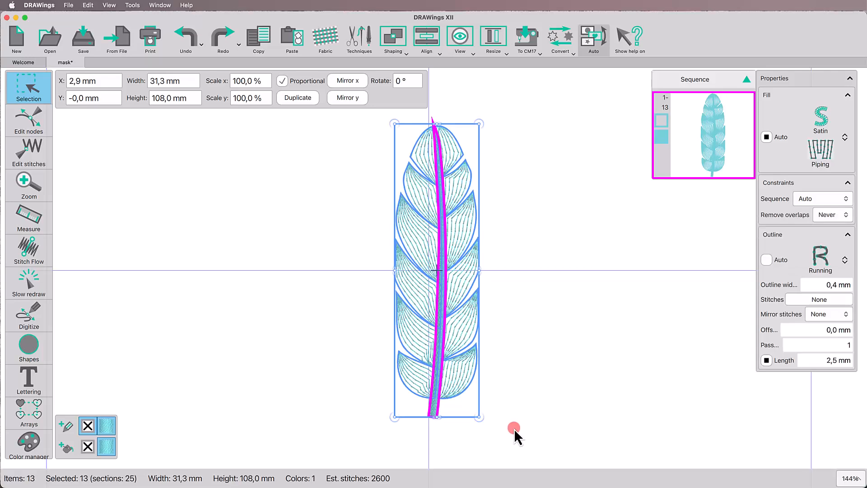
{"action": "left_click", "coordinate": [131, 5]}
{"action": "left_click", "coordinate": [174, 84]}
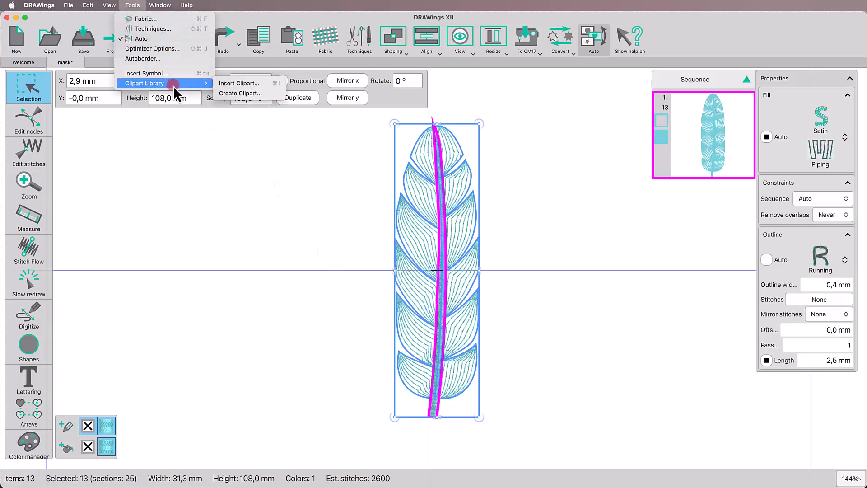
{"action": "left_click", "coordinate": [240, 94]}
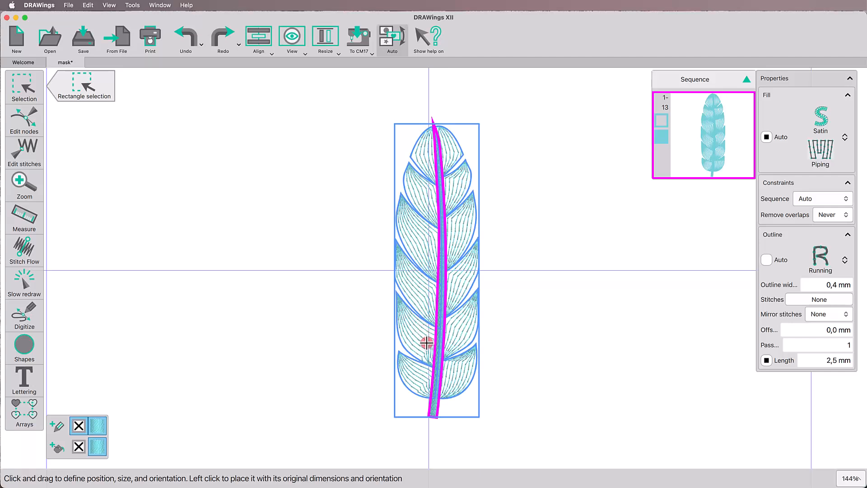
{"action": "left_click_drag", "start_coordinate": [434, 416], "coordinate": [434, 128]}
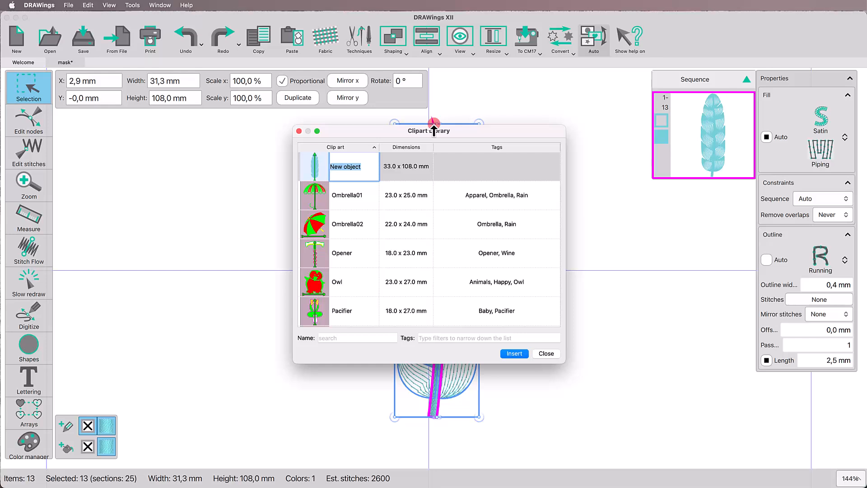
{"action": "type", "text": "feather"}
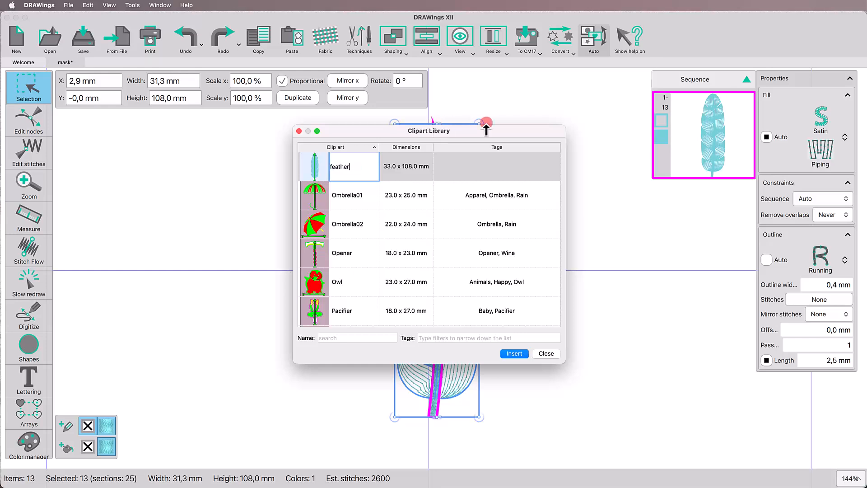
{"action": "left_click", "coordinate": [547, 354]}
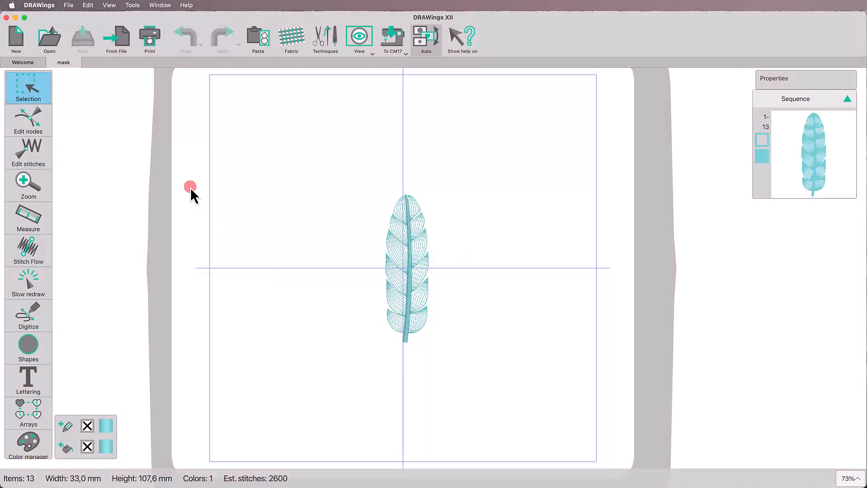
Step: Create a new design and insert the library clipart "feather" at its original size and orientation near the hoop centre
{"action": "left_click", "coordinate": [16, 38]}
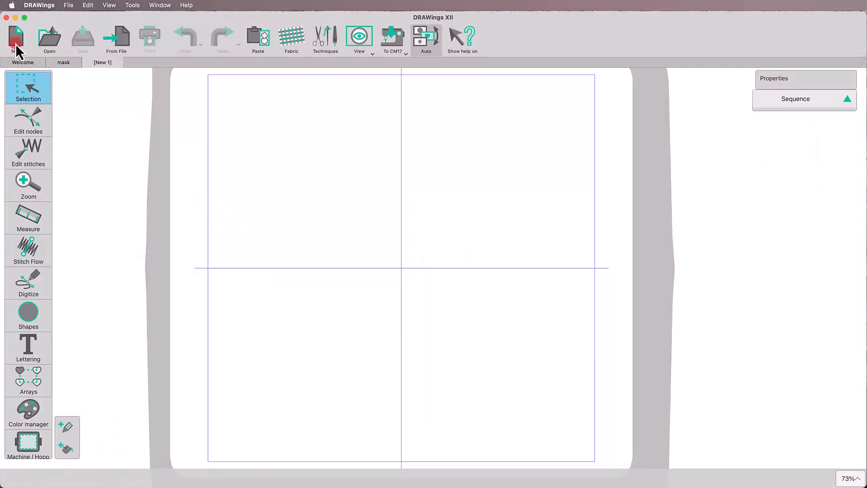
{"action": "left_click", "coordinate": [133, 5]}
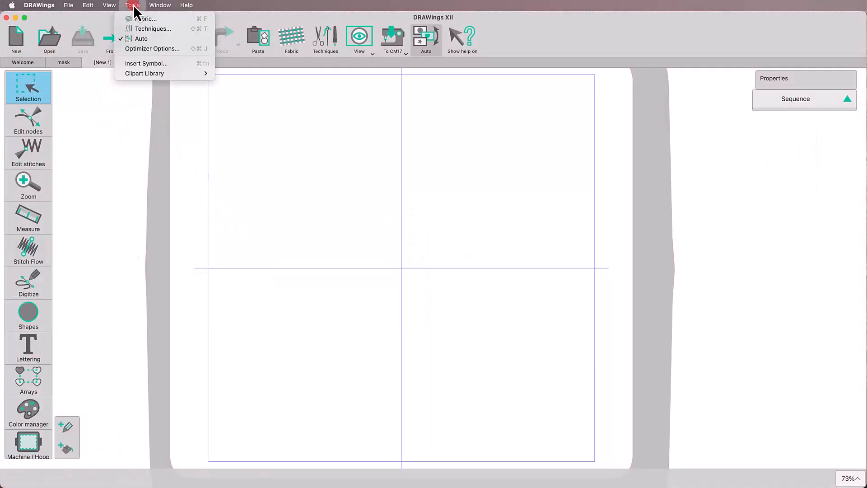
{"action": "mouse_move", "coordinate": [161, 73]}
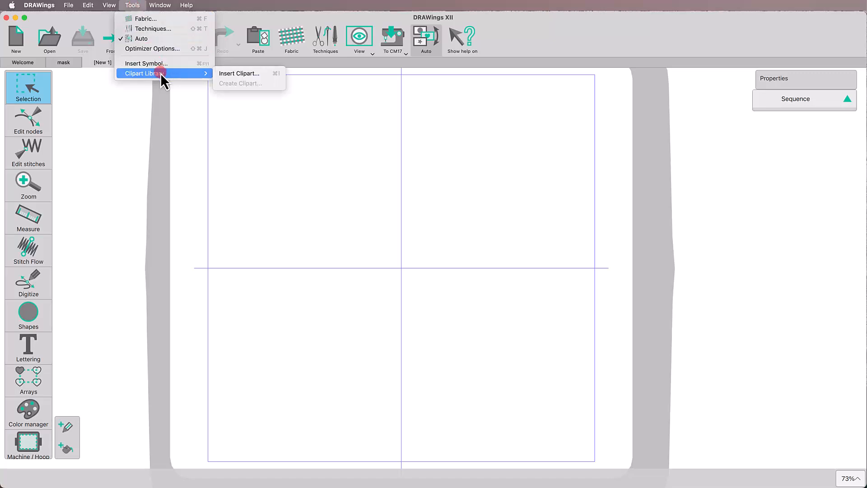
{"action": "left_click", "coordinate": [199, 79]}
{"action": "left_click", "coordinate": [228, 74]}
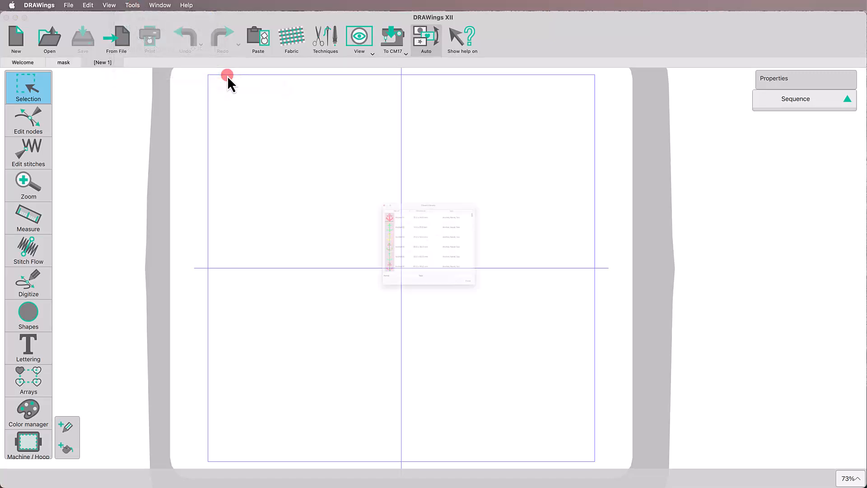
{"action": "left_click", "coordinate": [355, 339]}
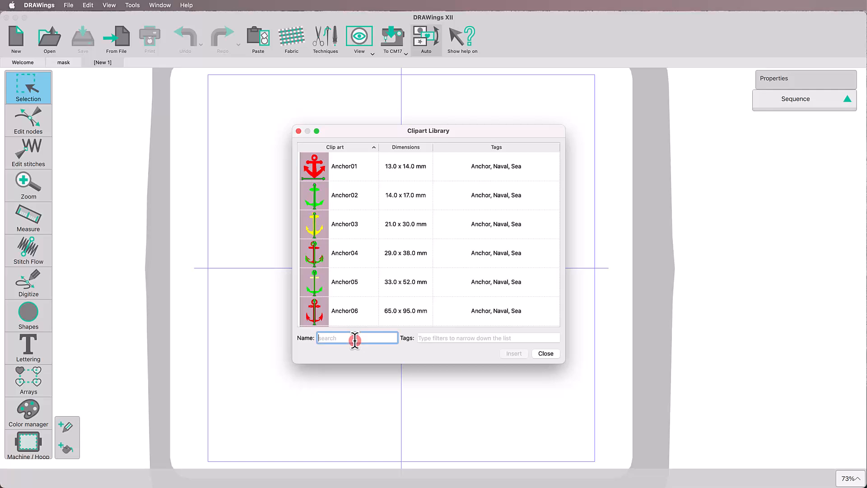
{"action": "type", "text": "f"}
{"action": "left_click", "coordinate": [340, 310]}
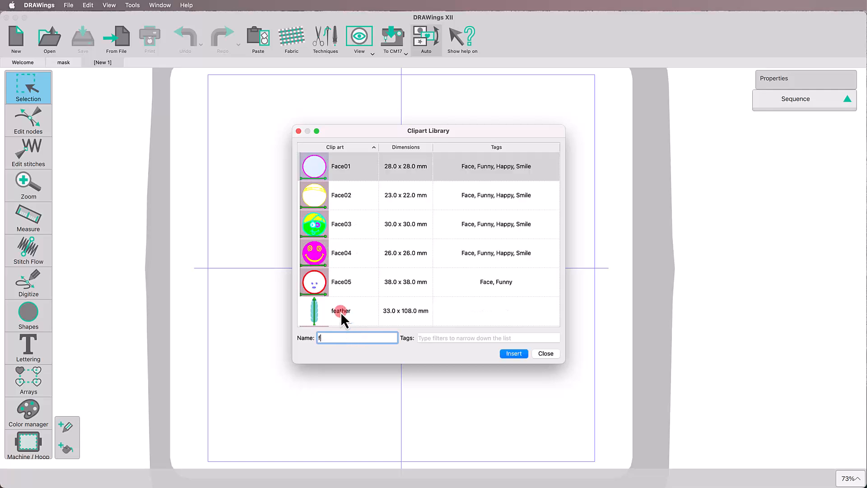
{"action": "left_click", "coordinate": [513, 354]}
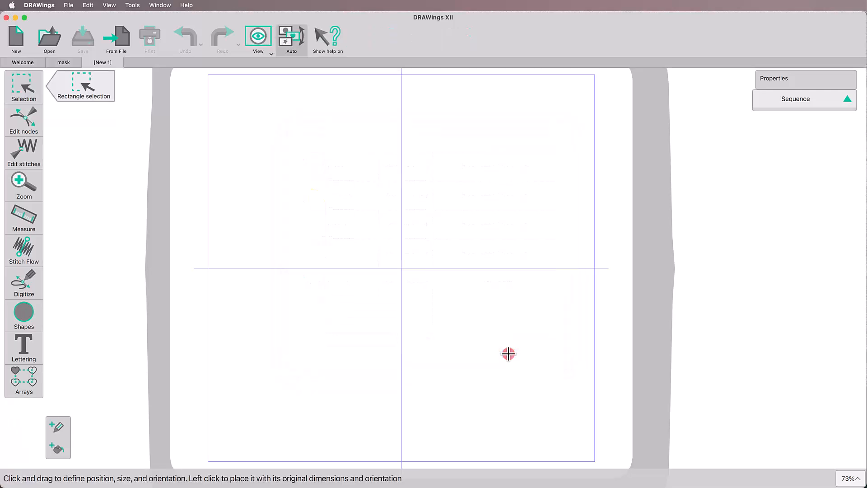
{"action": "left_click", "coordinate": [404, 335]}
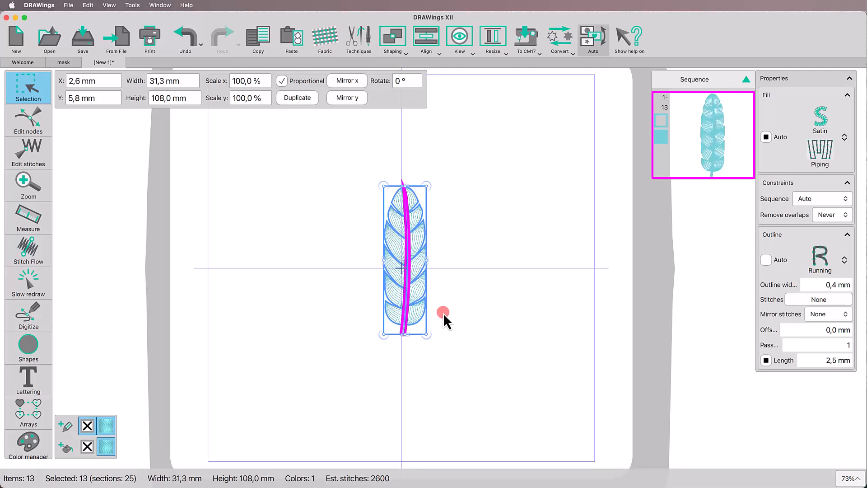
{"action": "left_click", "coordinate": [308, 167]}
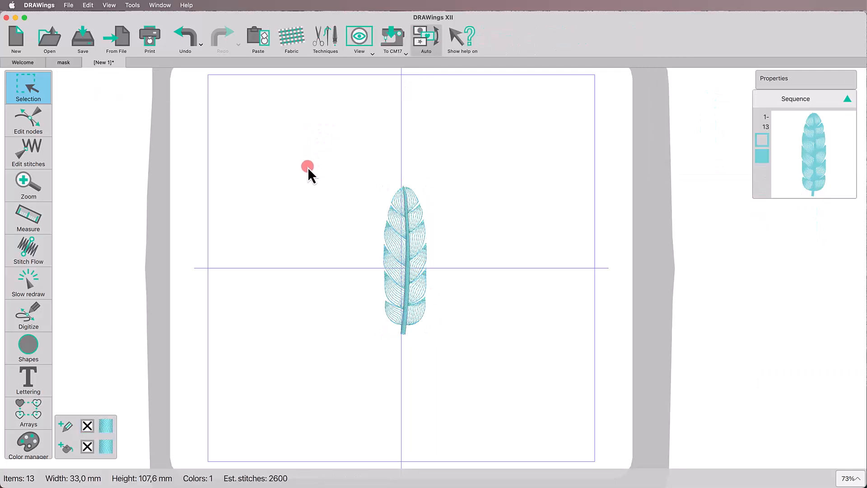
Step: Duplicate the feather, scale the copy proportionally to 85% and move it just to the right of the original
{"action": "left_click", "coordinate": [393, 234]}
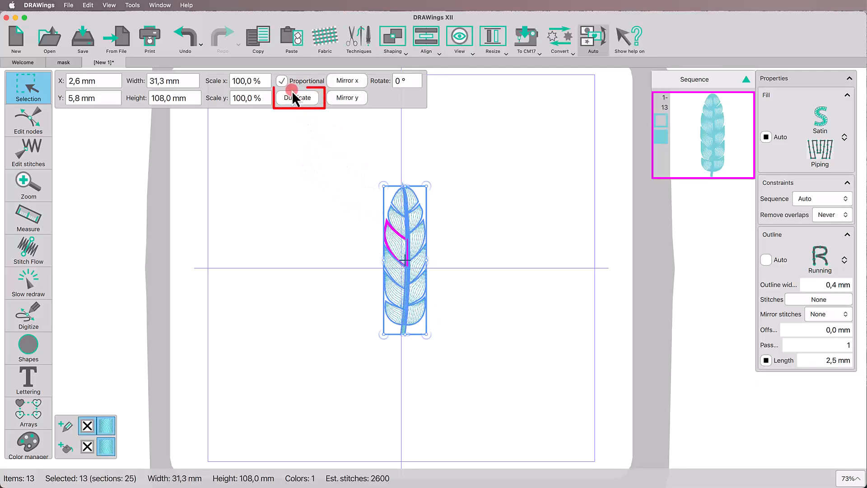
{"action": "left_click", "coordinate": [275, 98]}
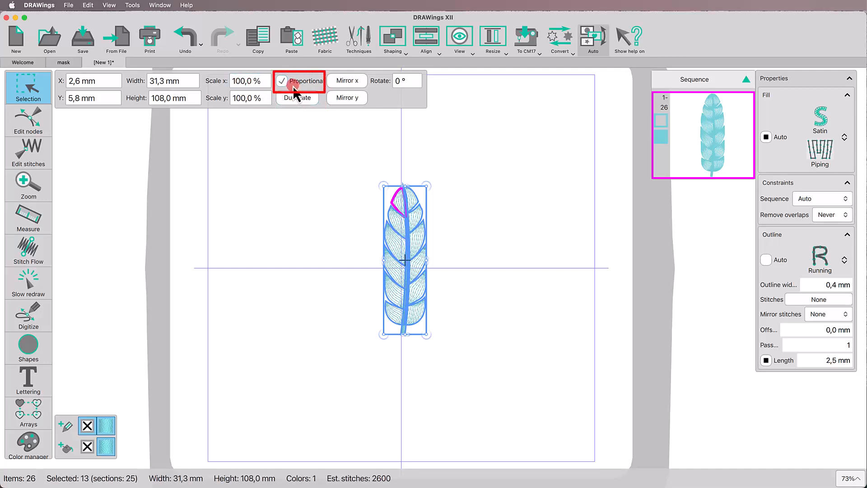
{"action": "double_click", "coordinate": [252, 83]}
{"action": "type", "text": "85"}
{"action": "key", "text": "Return"}
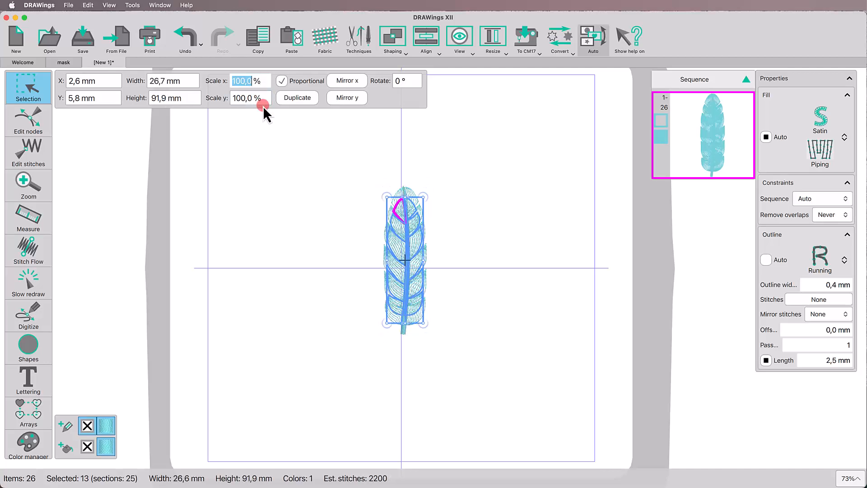
{"action": "left_click_drag", "start_coordinate": [411, 238], "coordinate": [466, 244]}
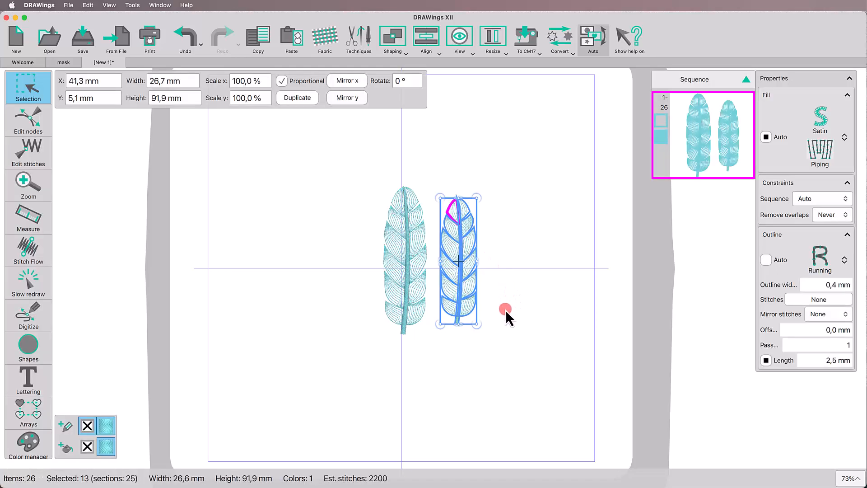
Step: Recolour the smaller feather with the COATS SYLKO fill colour B3432 Fluo Pink and give it an outline in the same pink
{"action": "left_click", "coordinate": [64, 448]}
{"action": "triple_click", "coordinate": [271, 334]}
{"action": "type", "text": "3"}
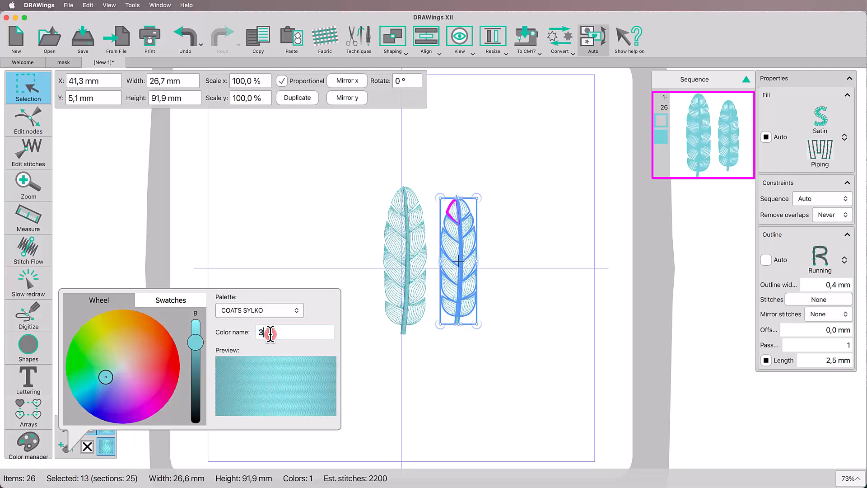
{"action": "type", "text": "412"}
{"action": "key", "text": "Return"}
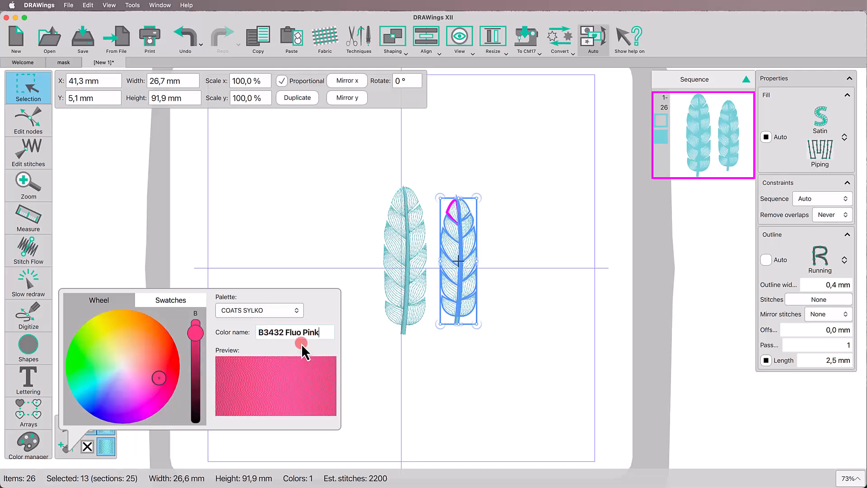
{"action": "left_click", "coordinate": [401, 378]}
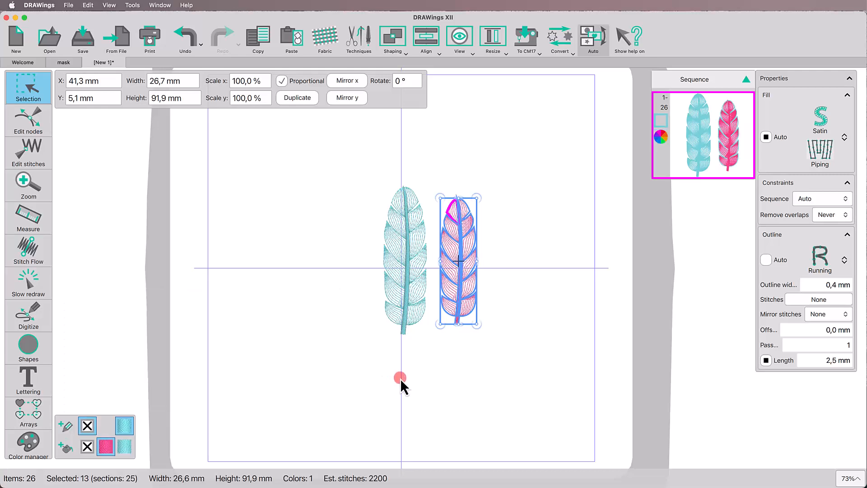
{"action": "left_click", "coordinate": [106, 425]}
{"action": "left_click", "coordinate": [283, 394]}
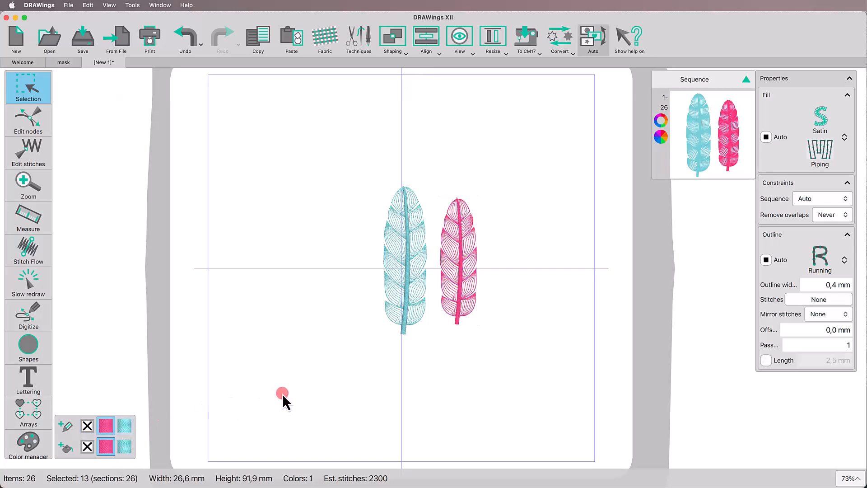
Step: Remove the outline colour from the pink feather's spine
{"action": "scroll", "coordinate": [545, 274], "scroll_direction": "up", "scroll_amount": 5}
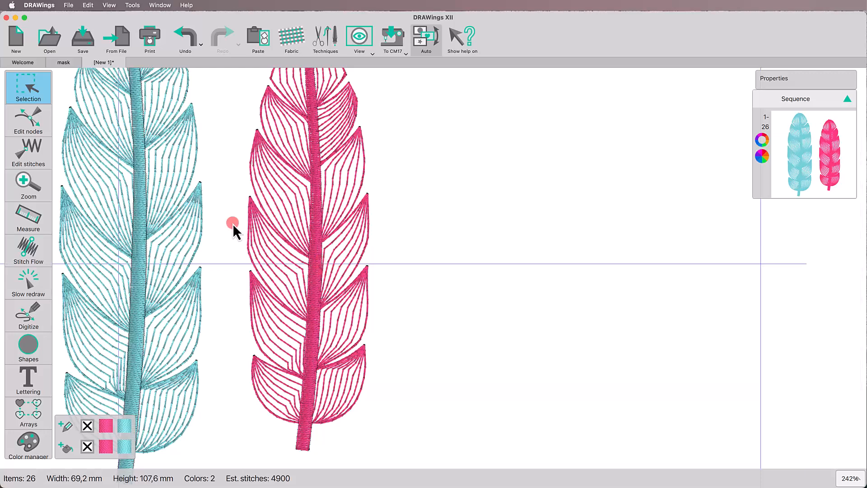
{"action": "left_click", "coordinate": [29, 125]}
{"action": "left_click", "coordinate": [318, 272]}
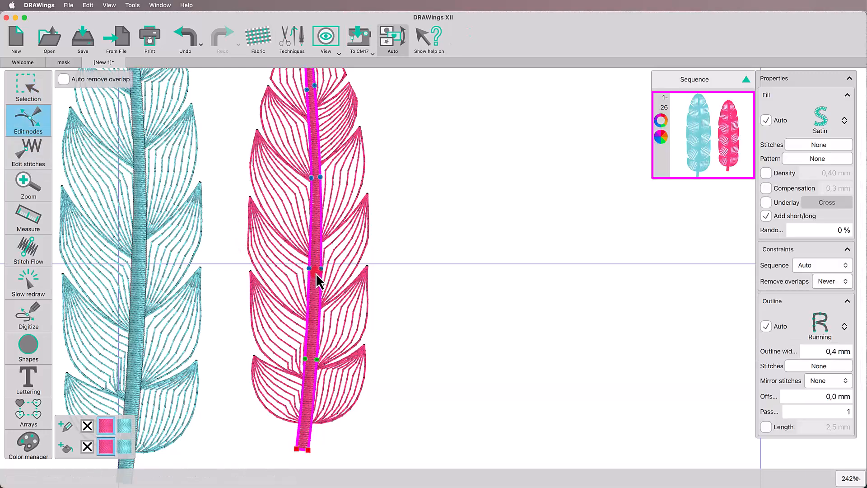
{"action": "left_click", "coordinate": [89, 426]}
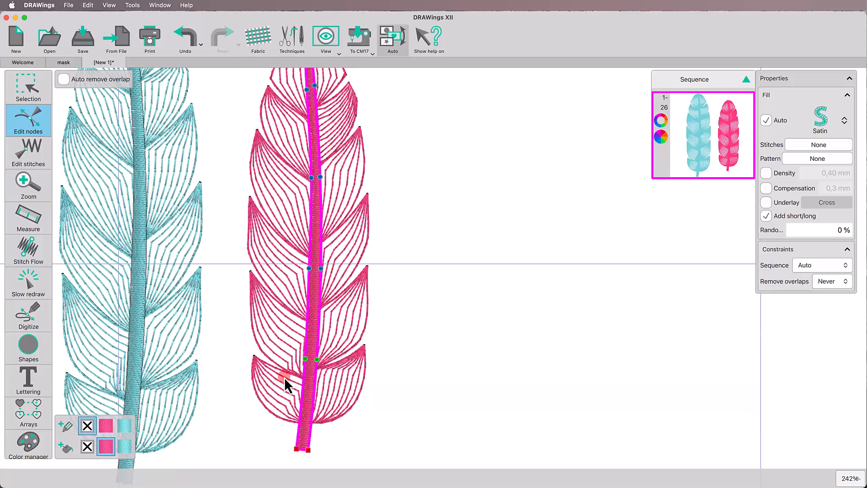
{"action": "left_click", "coordinate": [416, 326]}
{"action": "scroll", "coordinate": [410, 320], "scroll_direction": "down", "scroll_amount": 2}
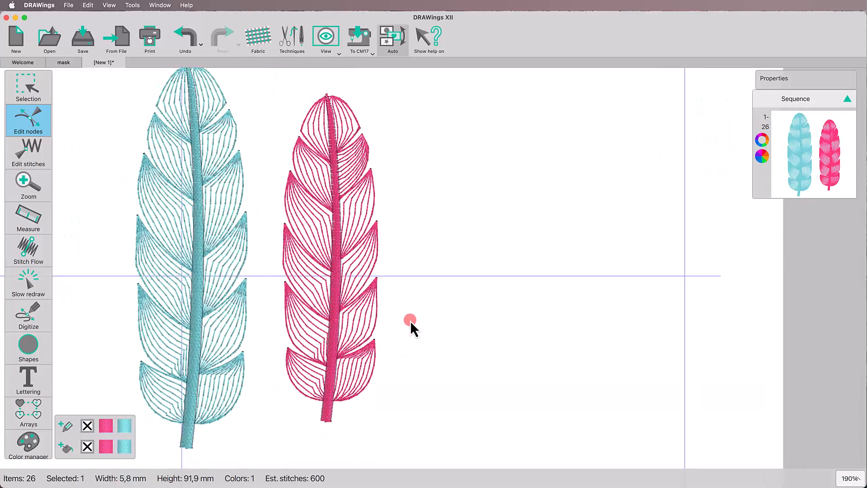
Step: Adjust the stitch direction line of the pink feather's second right segment from the top, slanting it outward and down from the spine
{"action": "left_click", "coordinate": [34, 255]}
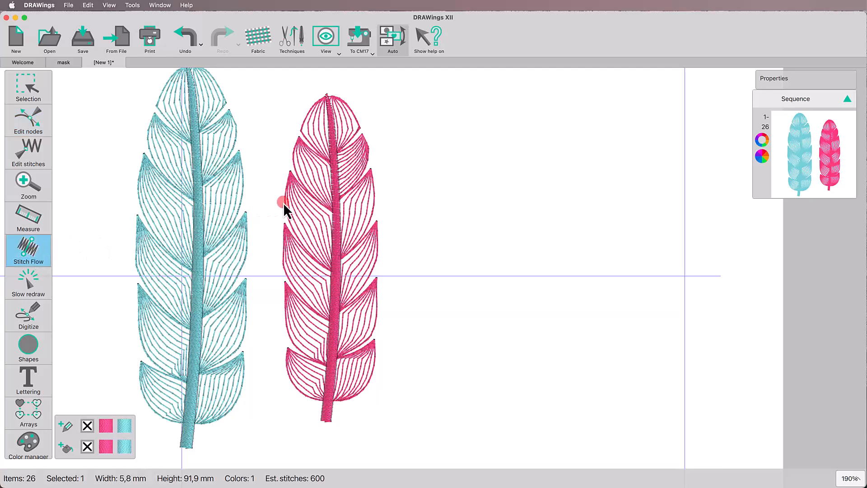
{"action": "left_click", "coordinate": [349, 170]}
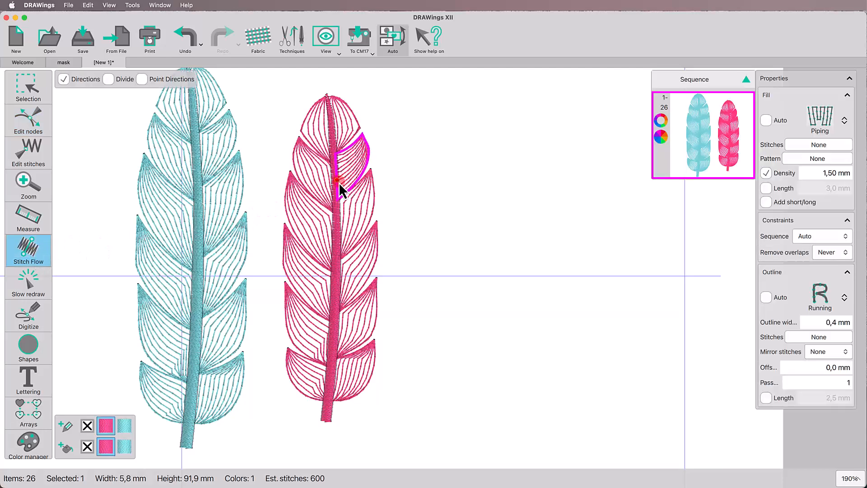
{"action": "left_click", "coordinate": [352, 186]}
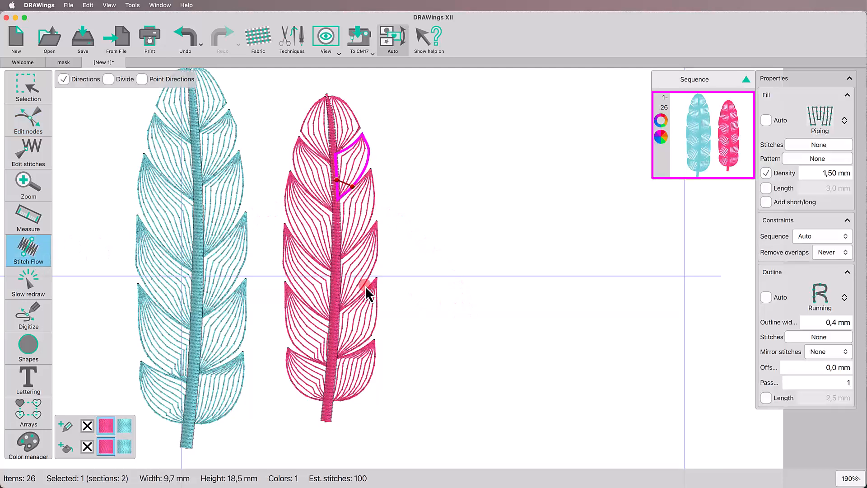
Step: Duplicate the pink feather, move the copy to its right and mirror the copy horizontally
{"action": "left_click", "coordinate": [30, 91]}
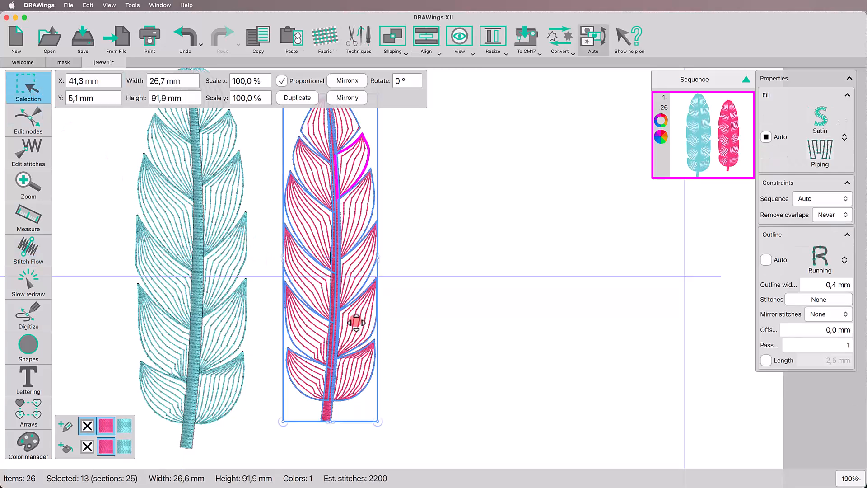
{"action": "left_click", "coordinate": [300, 97]}
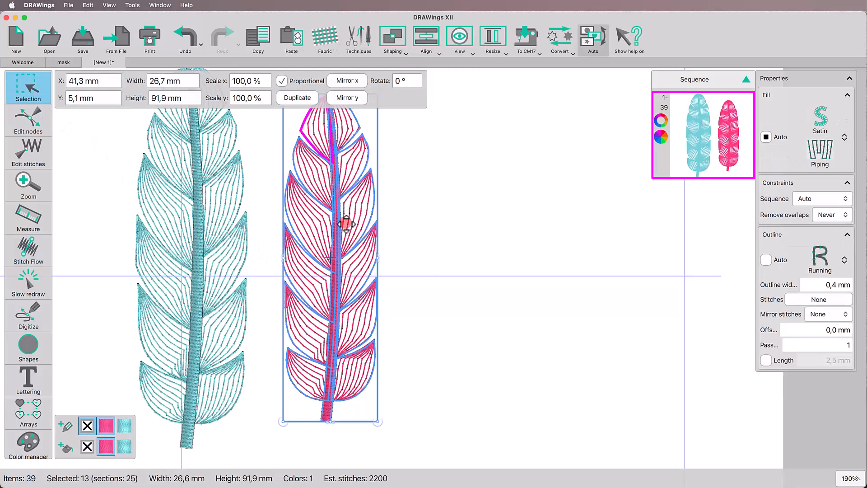
{"action": "left_click_drag", "start_coordinate": [339, 244], "coordinate": [488, 240]}
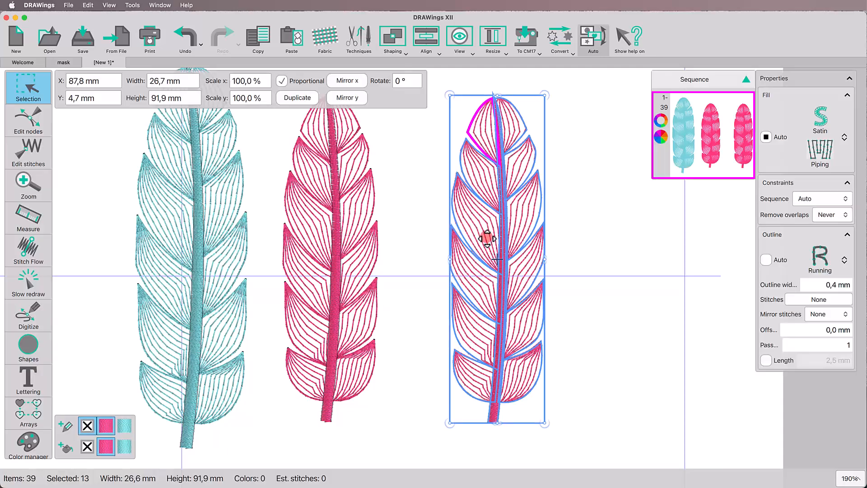
{"action": "left_click", "coordinate": [347, 81]}
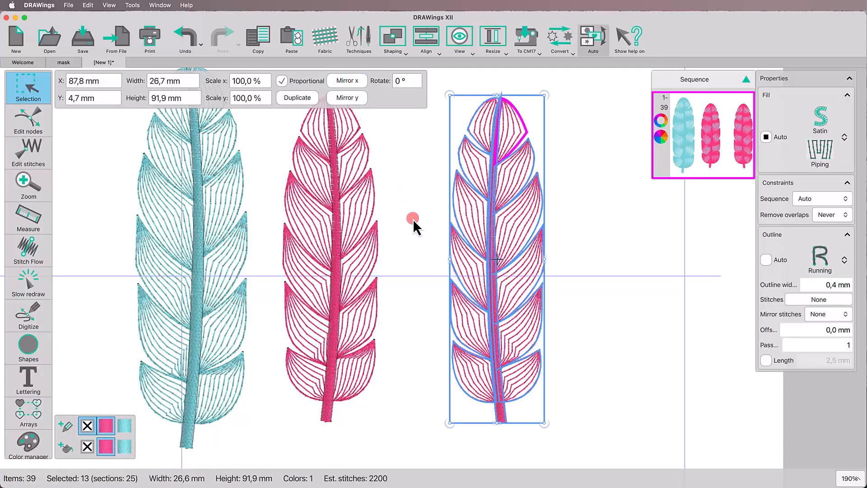
{"action": "left_click", "coordinate": [397, 275]}
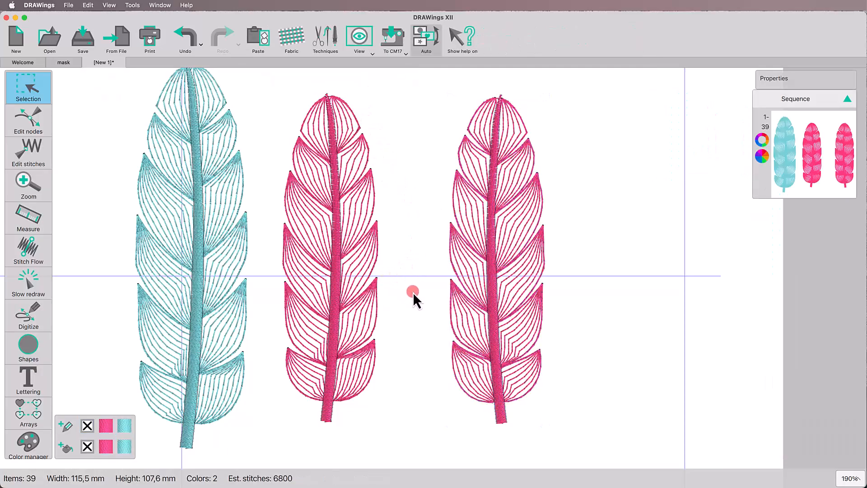
Step: Duplicate both pink feathers, move the copies to the left of the blue feather and scale them proportionally to 90%
{"action": "scroll", "coordinate": [414, 293], "scroll_direction": "down", "scroll_amount": 5}
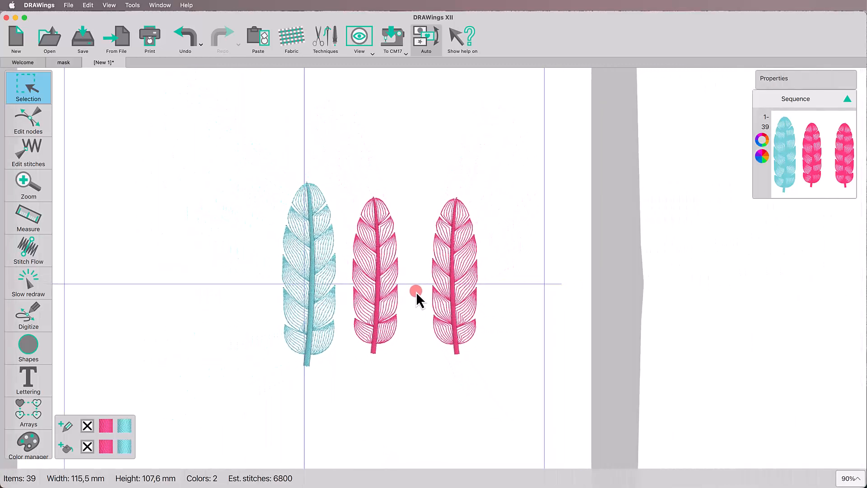
{"action": "scroll", "coordinate": [416, 292], "scroll_direction": "up", "scroll_amount": 1}
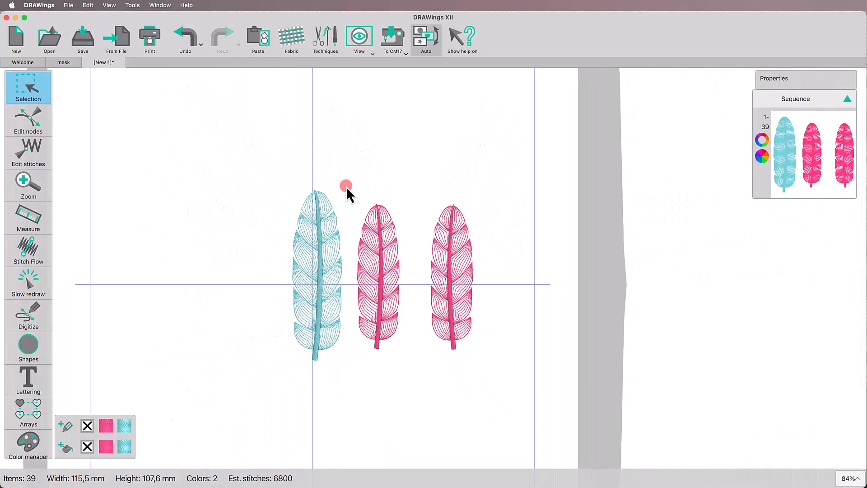
{"action": "left_click_drag", "start_coordinate": [346, 186], "coordinate": [488, 394]}
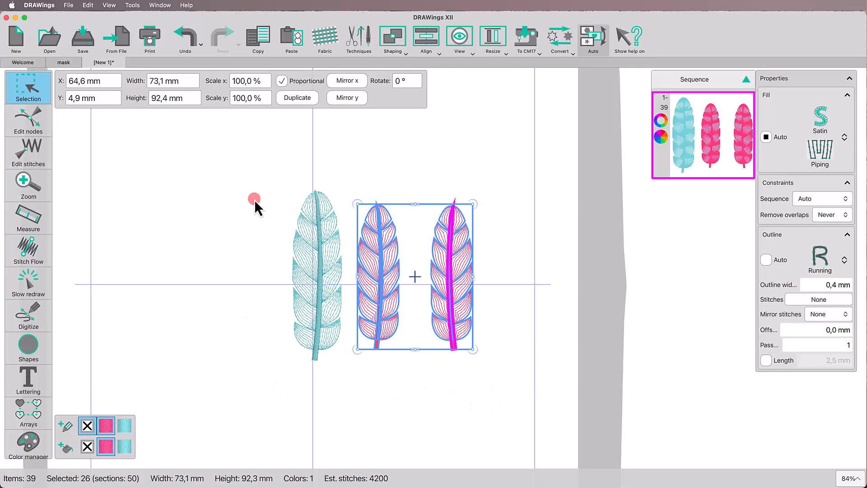
{"action": "left_click", "coordinate": [297, 97]}
{"action": "left_click_drag", "start_coordinate": [367, 296], "coordinate": [170, 296]}
{"action": "double_click", "coordinate": [249, 83]}
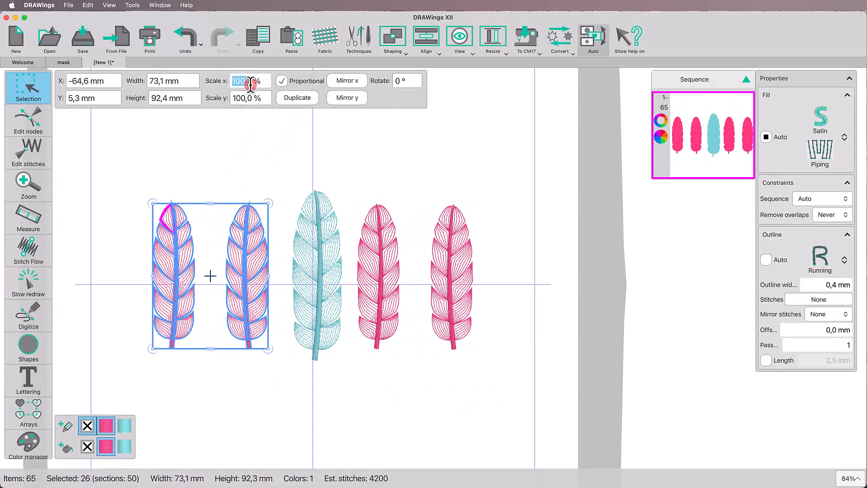
{"action": "type", "text": "90"}
{"action": "key", "text": "Return"}
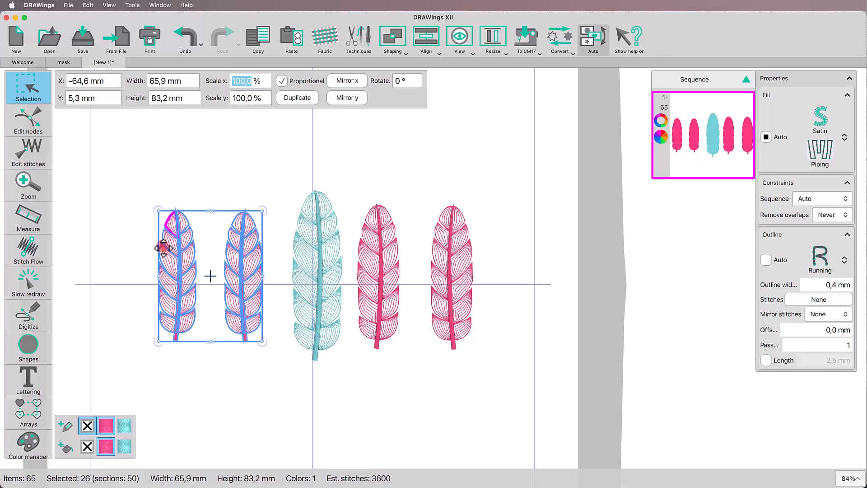
Step: Recolour the fill and outline of the two pink feathers beside the blue one's left side with COATS SYLKO thread 4322
{"action": "left_click", "coordinate": [62, 452]}
{"action": "type", "text": "4322"}
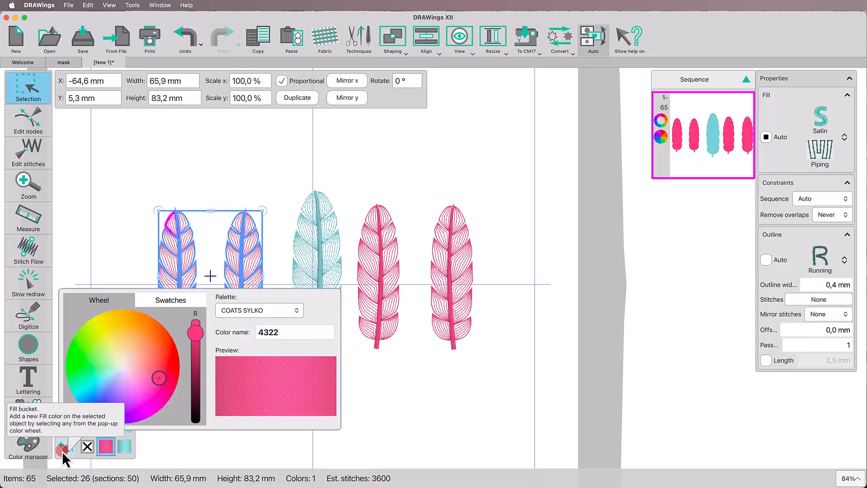
{"action": "key", "text": "Return"}
{"action": "left_click", "coordinate": [377, 403]}
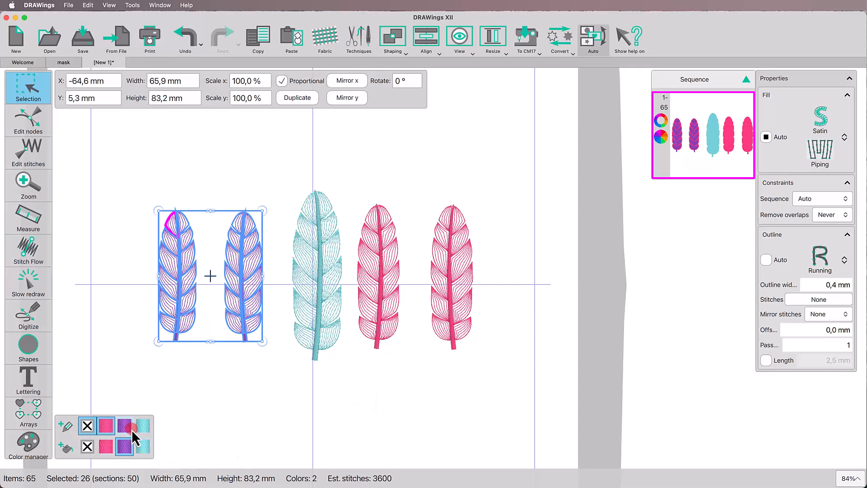
{"action": "left_click", "coordinate": [129, 427]}
Step: Remove the outline colour from the spines of both purple feathers
{"action": "left_click", "coordinate": [34, 122]}
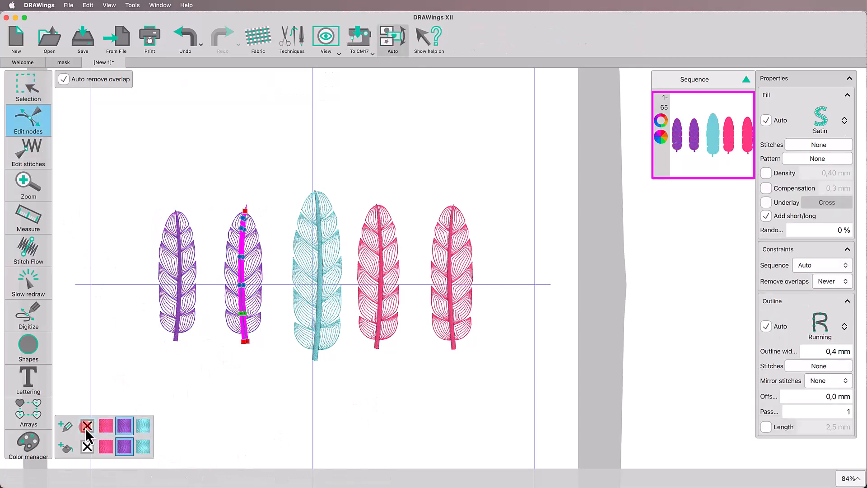
{"action": "left_click", "coordinate": [177, 339]}
{"action": "left_click", "coordinate": [88, 447]}
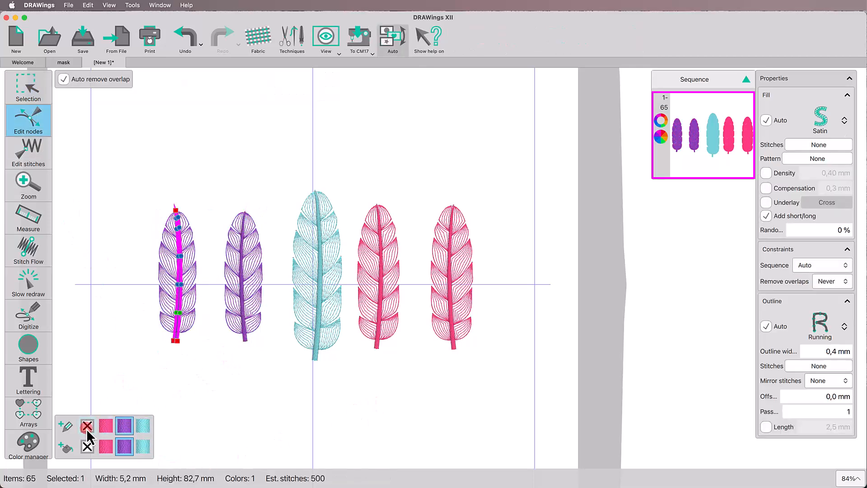
{"action": "left_click", "coordinate": [194, 387]}
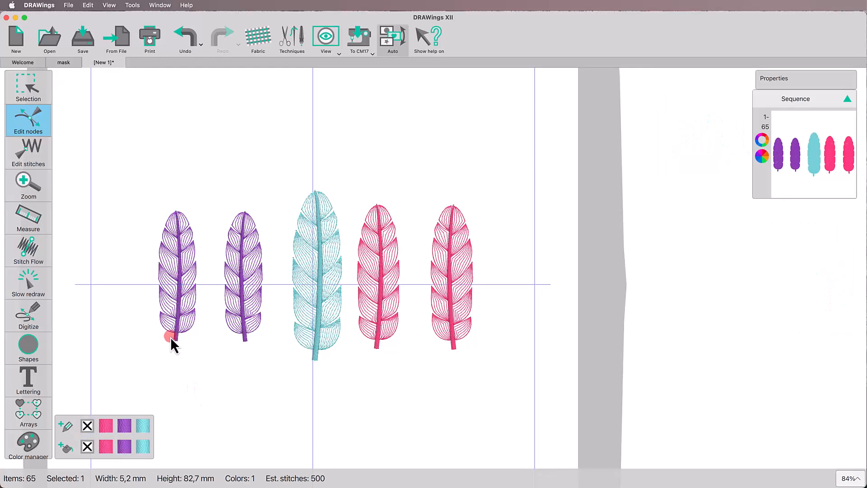
Step: Preview the stitching order of the whole design with Slow redraw and return to object selection
{"action": "left_click", "coordinate": [28, 283]}
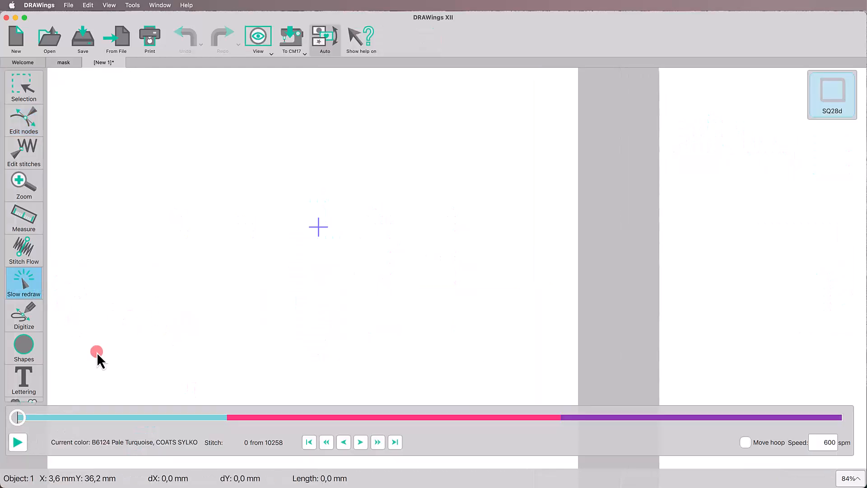
{"action": "left_click", "coordinate": [376, 443]}
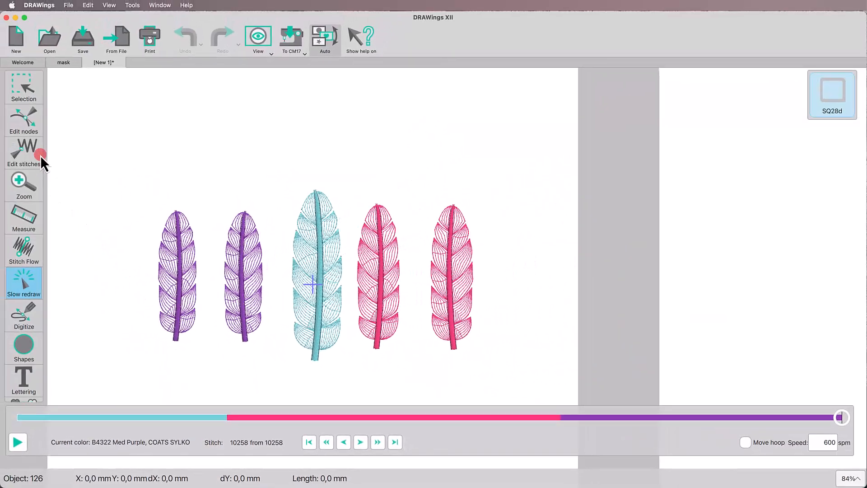
{"action": "left_click", "coordinate": [24, 98]}
{"action": "left_click", "coordinate": [164, 204]}
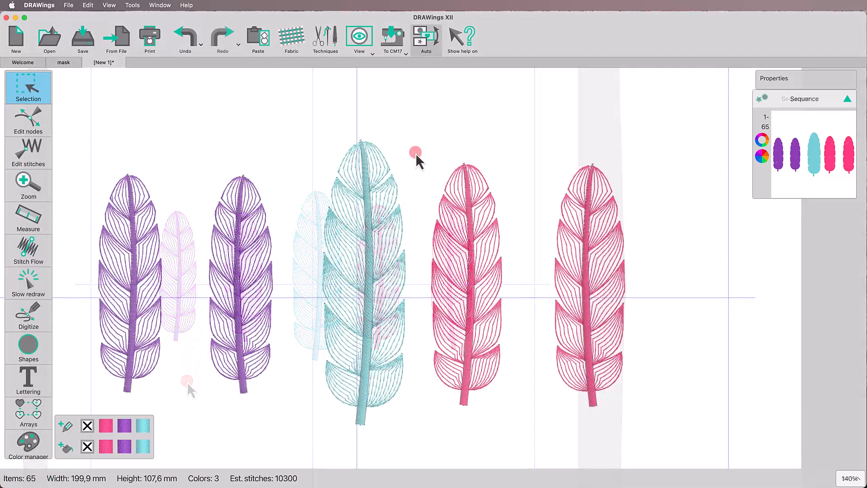
Step: Switch the stitch sequence to manual and move the entry point of the second purple feather's second right segment to its outer tip
{"action": "left_click", "coordinate": [425, 40]}
{"action": "left_click", "coordinate": [439, 140]}
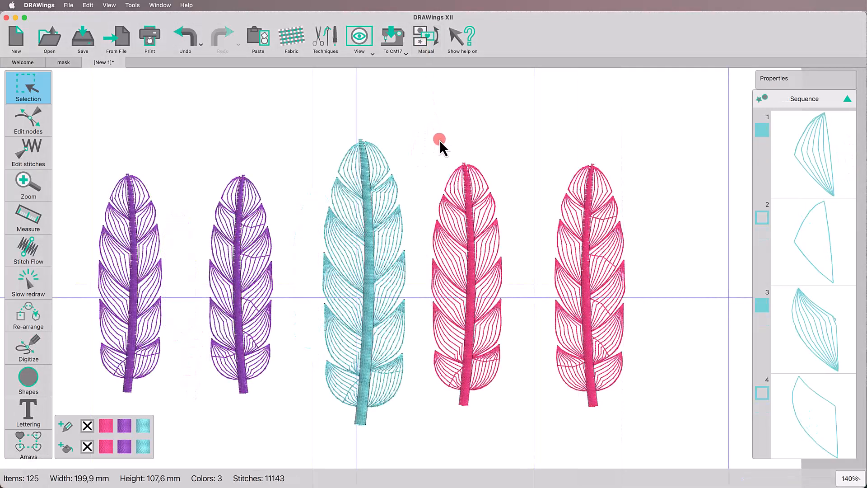
{"action": "left_click", "coordinate": [234, 237]}
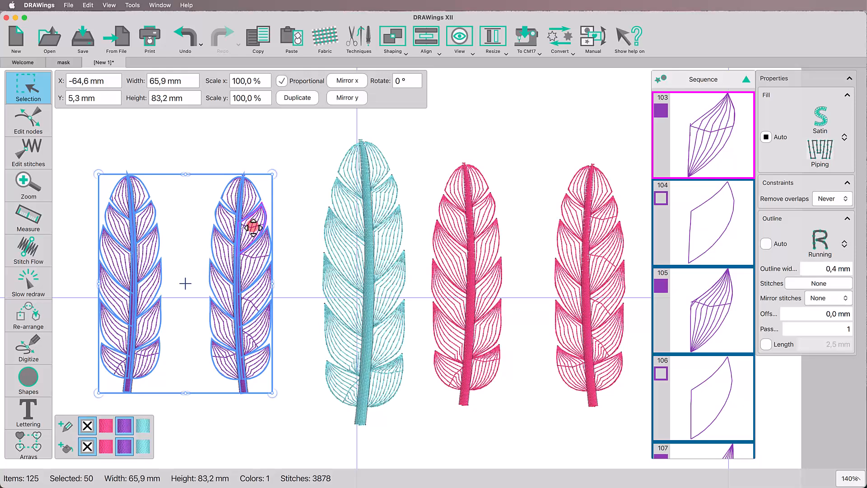
{"action": "right_click", "coordinate": [253, 228]}
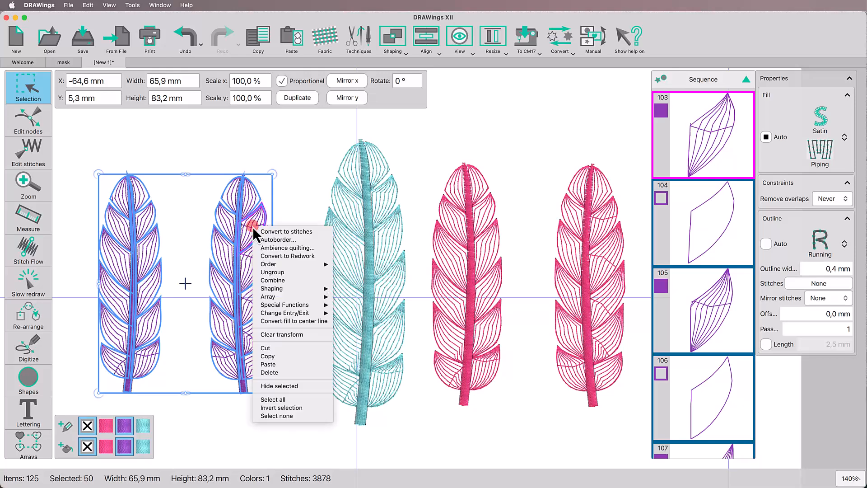
{"action": "left_click", "coordinate": [306, 311]}
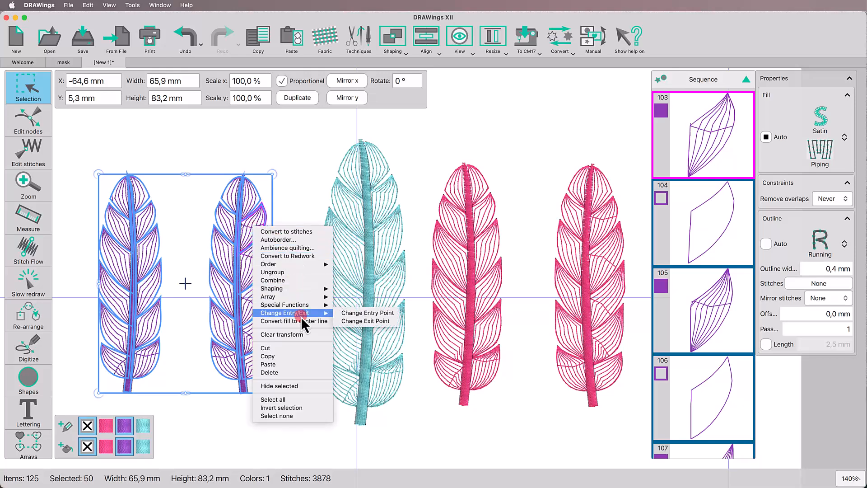
{"action": "left_click", "coordinate": [345, 314]}
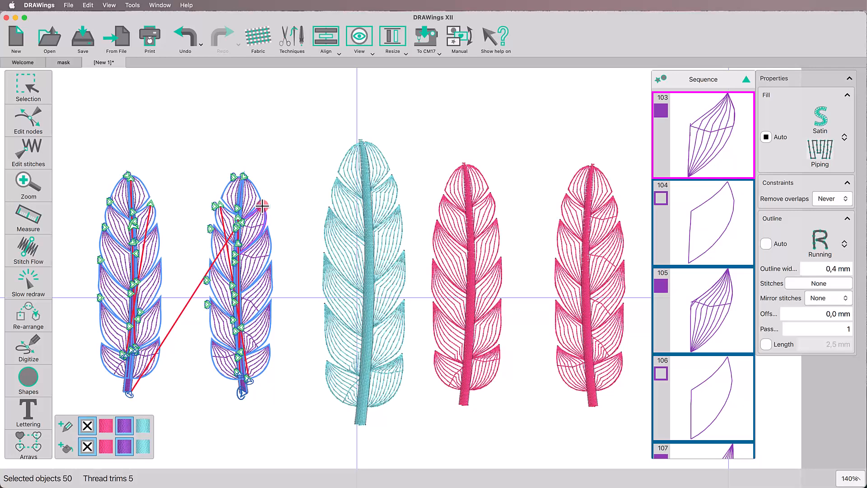
{"action": "left_click", "coordinate": [263, 207]}
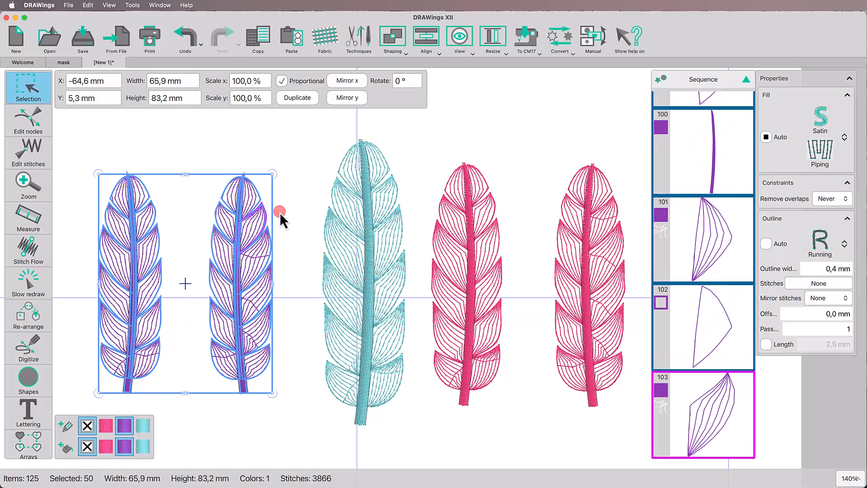
Step: Move the entry point of the second purple feather's third right segment from the top to its outer tip
{"action": "right_click", "coordinate": [260, 260]}
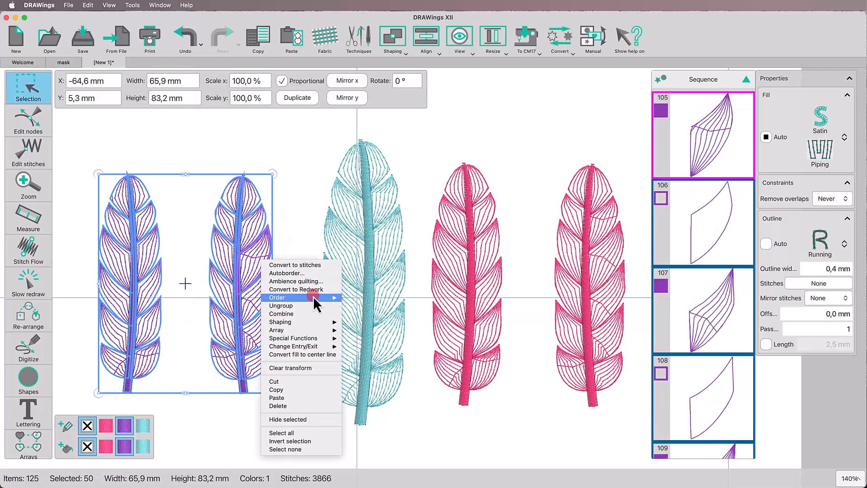
{"action": "mouse_move", "coordinate": [318, 346]}
{"action": "left_click", "coordinate": [382, 346]}
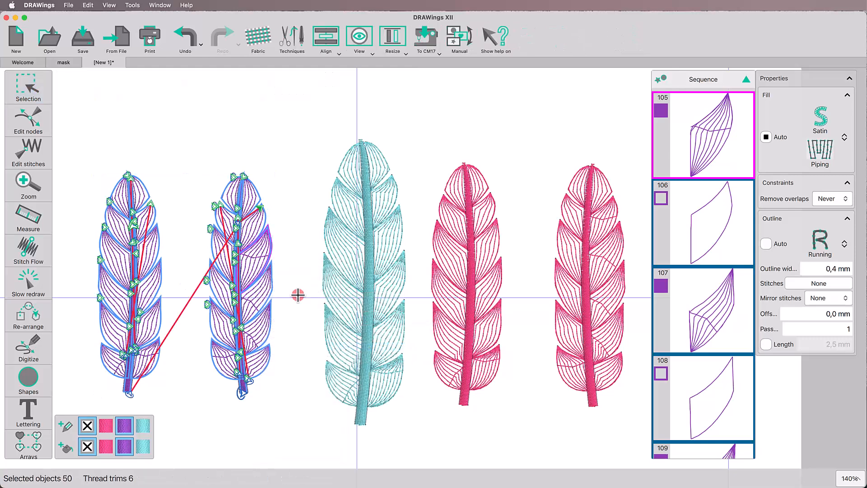
{"action": "left_click", "coordinate": [292, 204]}
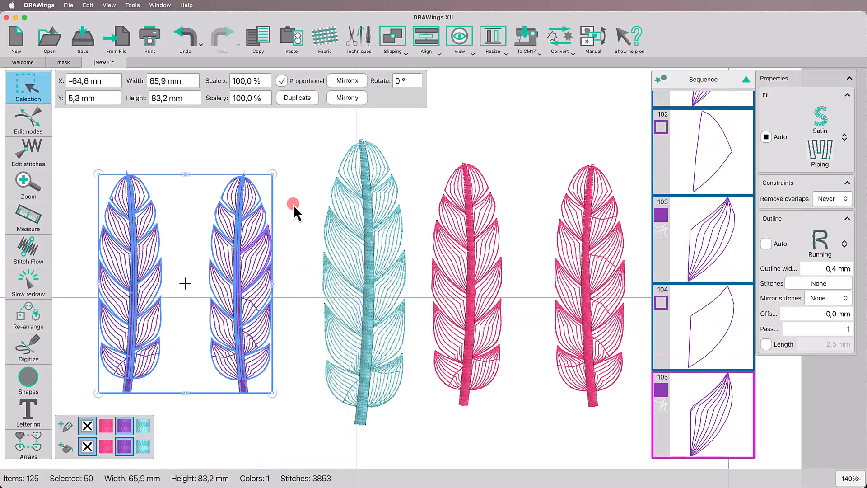
Step: Move the entry point of the second purple feather's fourth right segment from the top to its outer tip
{"action": "right_click", "coordinate": [255, 298]}
{"action": "mouse_move", "coordinate": [320, 384]}
{"action": "left_click", "coordinate": [351, 386]}
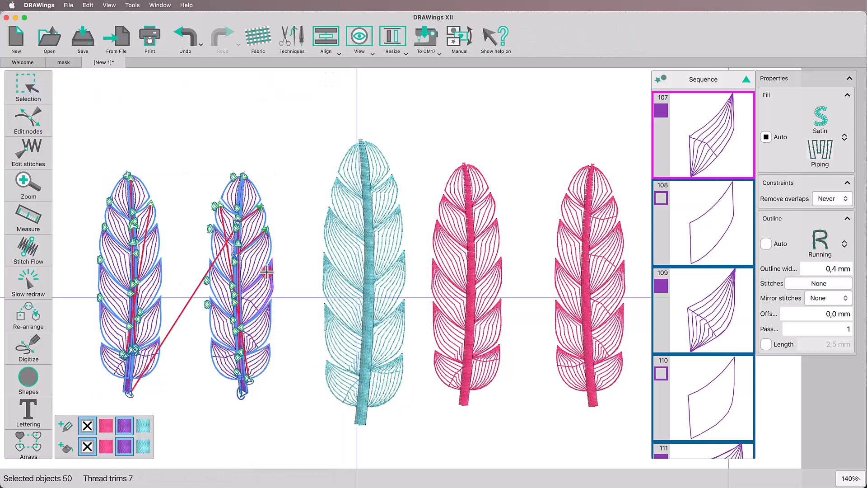
{"action": "left_click", "coordinate": [287, 322]}
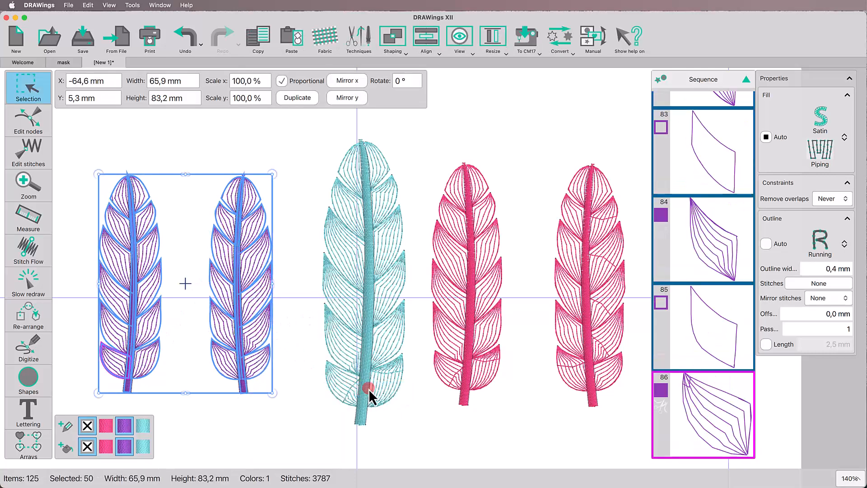
Step: Move the entry points of the blue feather's lowest right segment and the rightmost pink feather's lowest left segment to their outer tips
{"action": "left_click", "coordinate": [387, 378]}
{"action": "right_click", "coordinate": [388, 378]}
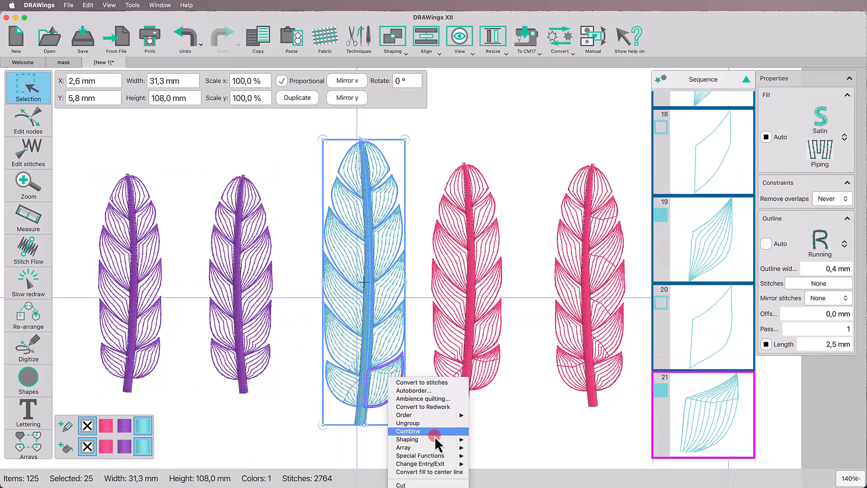
{"action": "mouse_move", "coordinate": [443, 462]}
{"action": "left_click", "coordinate": [476, 466]}
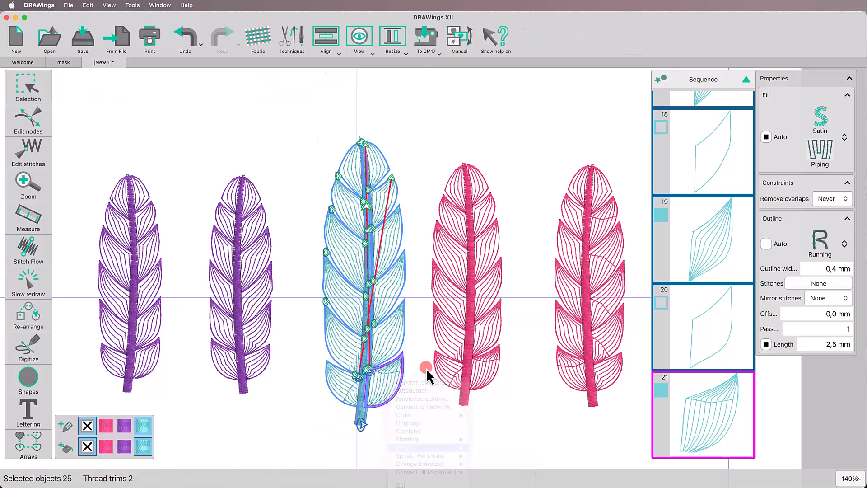
{"action": "left_click_drag", "start_coordinate": [400, 356], "coordinate": [392, 364]}
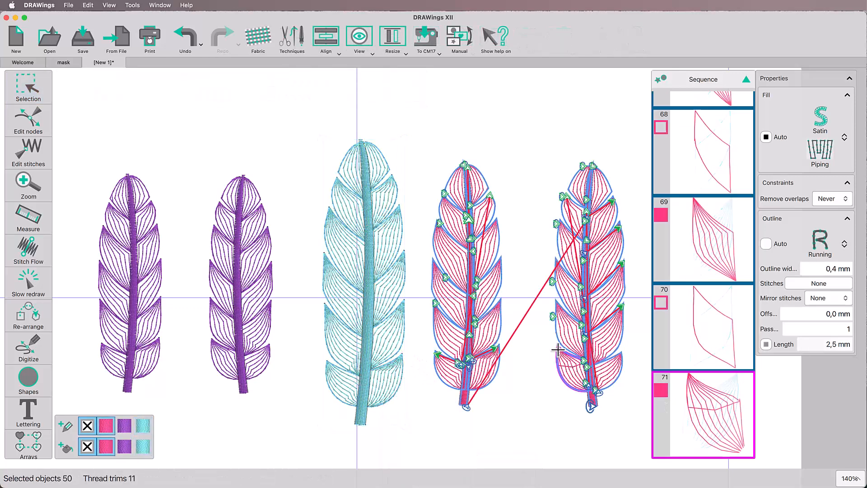
{"action": "left_click", "coordinate": [494, 411]}
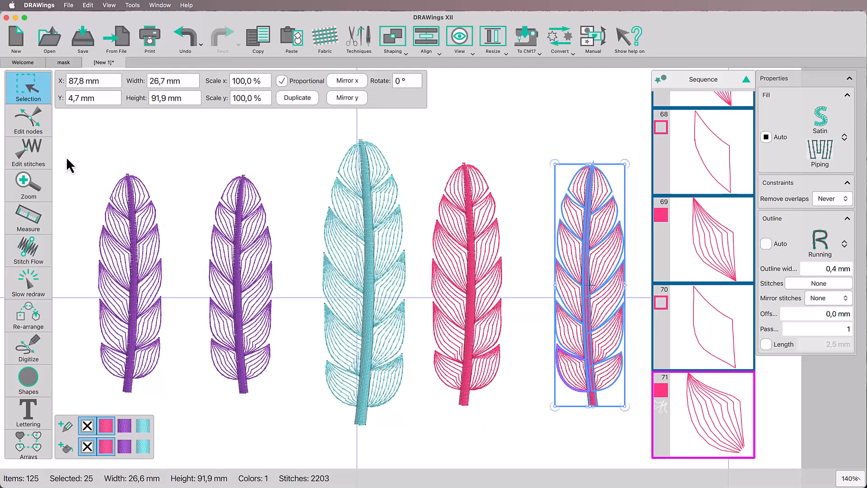
{"action": "left_click", "coordinate": [77, 155]}
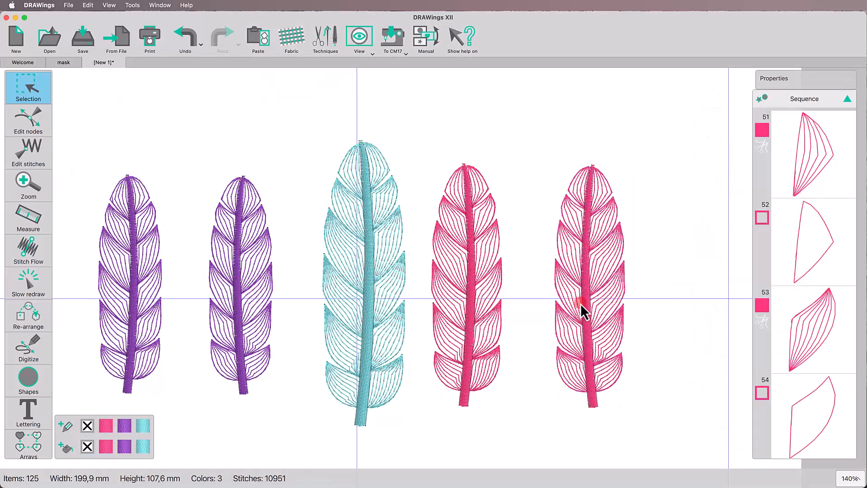
Step: Change the hoop to the Janome CM17 RE20d (140x200 mm) and rotate it 90°
{"action": "left_click", "coordinate": [396, 39]}
{"action": "left_click", "coordinate": [407, 71]}
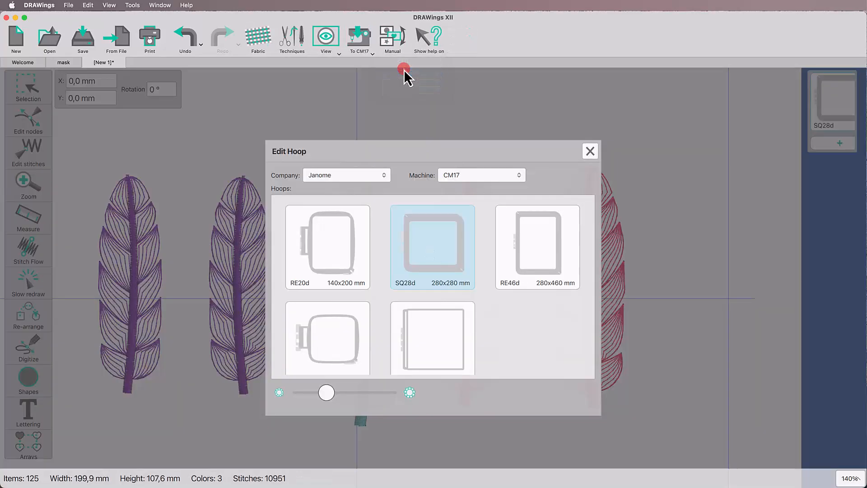
{"action": "double_click", "coordinate": [335, 250]}
{"action": "left_click", "coordinate": [169, 89]}
{"action": "type", "text": "90"}
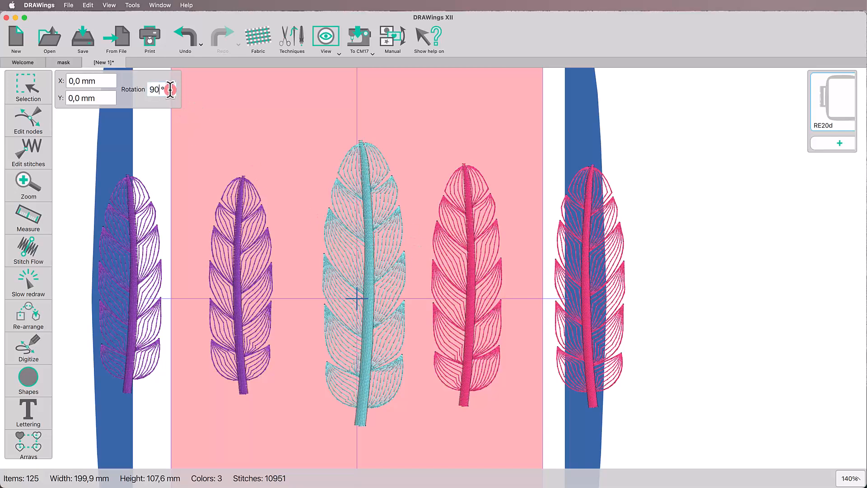
{"action": "key", "text": "Return"}
{"action": "left_click", "coordinate": [353, 137]}
{"action": "left_click", "coordinate": [289, 181]}
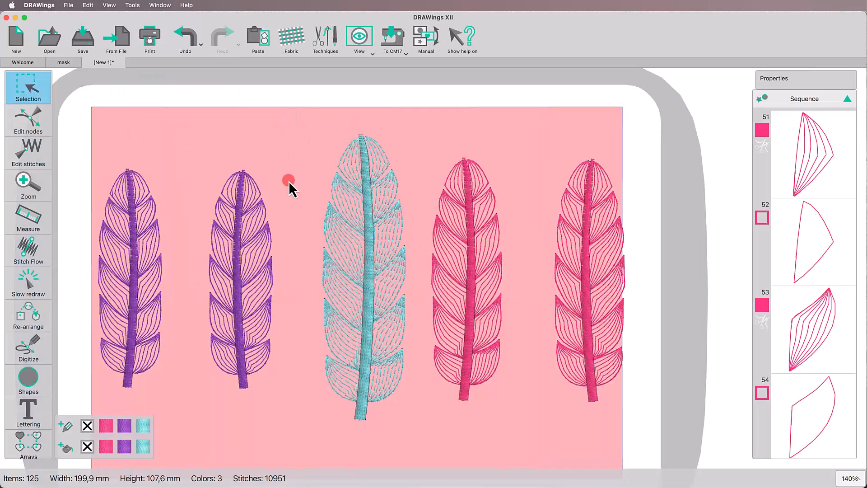
Step: Move the rightmost pink feather closer to its neighbour, inside the hoop's stitching area
{"action": "left_click_drag", "start_coordinate": [527, 141], "coordinate": [641, 407]}
{"action": "left_click_drag", "start_coordinate": [603, 364], "coordinate": [582, 362]}
{"action": "scroll", "coordinate": [311, 245], "scroll_direction": "down", "scroll_amount": 3}
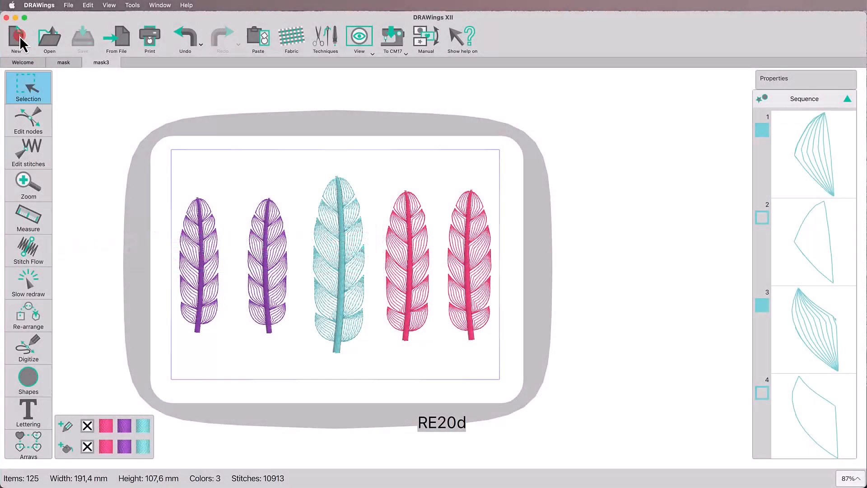
Step: Start a new design and import the mask template file "mask final2.svg"
{"action": "left_click", "coordinate": [20, 36]}
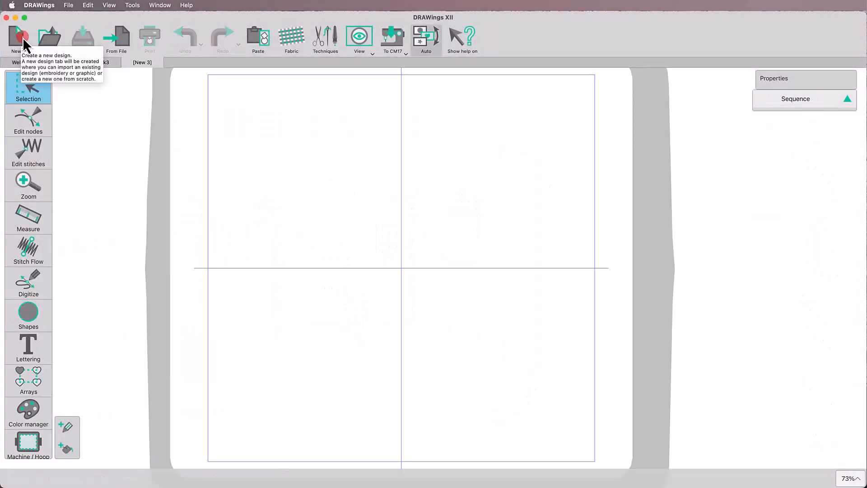
{"action": "left_click", "coordinate": [123, 49]}
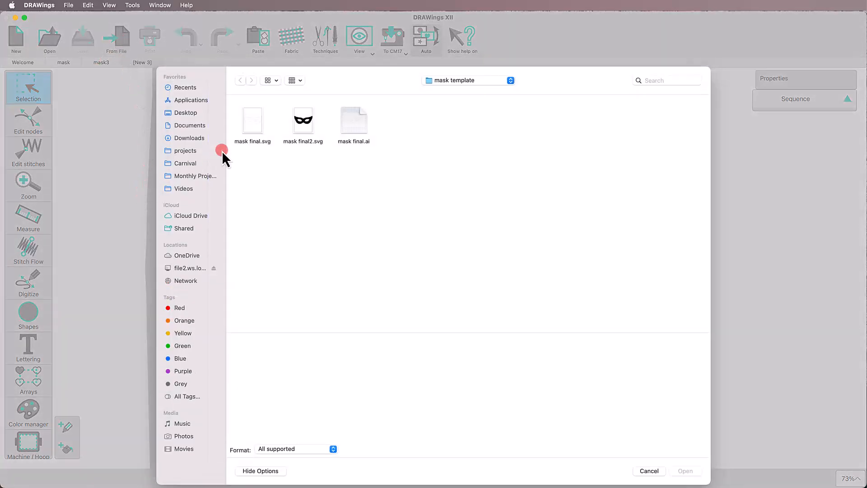
{"action": "left_click", "coordinate": [301, 131]}
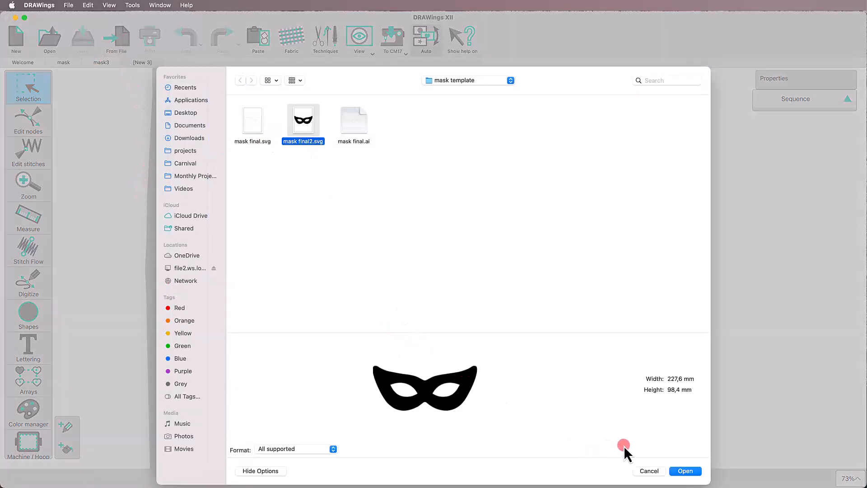
{"action": "left_click", "coordinate": [694, 472]}
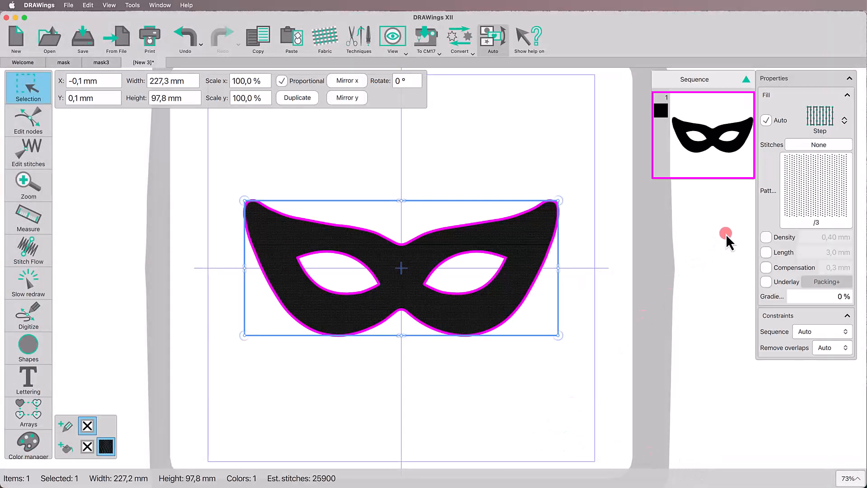
Step: Set the mask's fill type to Applique and remove its outline colour
{"action": "left_click", "coordinate": [818, 127]}
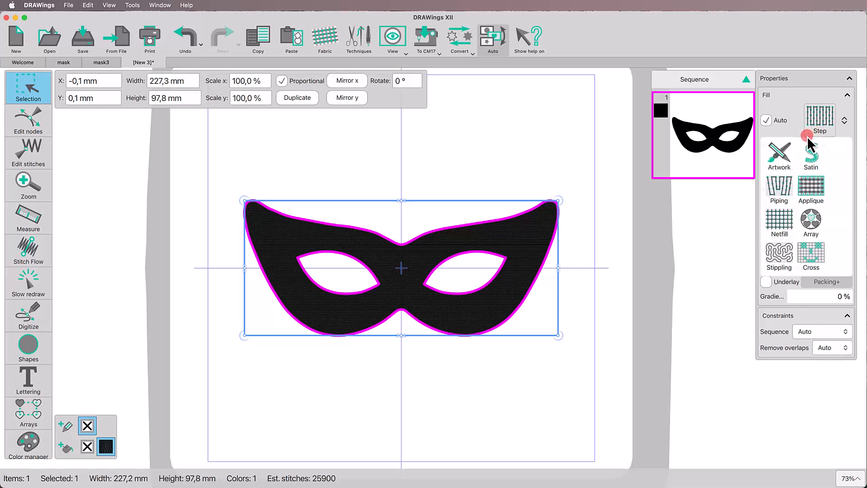
{"action": "left_click", "coordinate": [810, 188]}
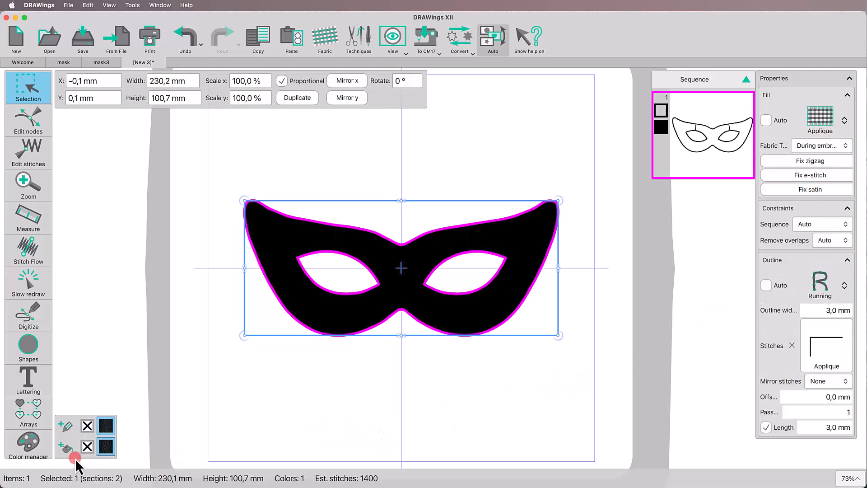
{"action": "left_click", "coordinate": [84, 427]}
{"action": "left_click", "coordinate": [237, 389]}
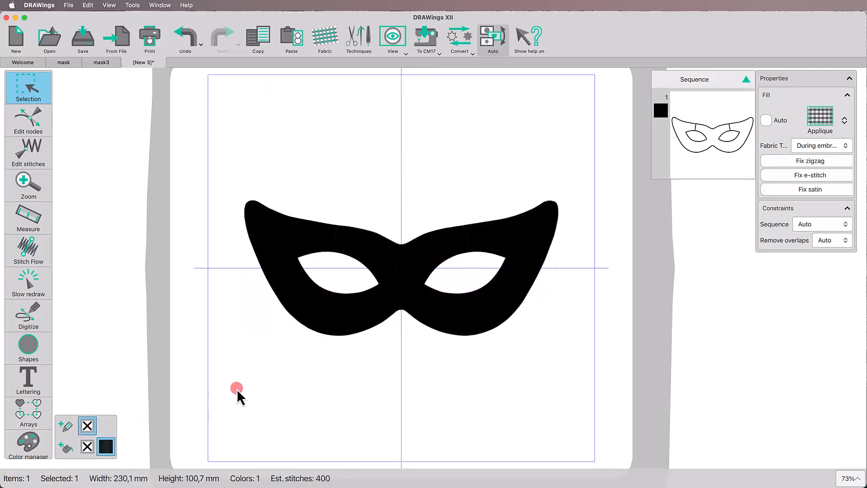
Step: Add an Autoborder to the inside of the mask at 5.0 mm distance, with 1 repeat and Running type
{"action": "left_click", "coordinate": [347, 316]}
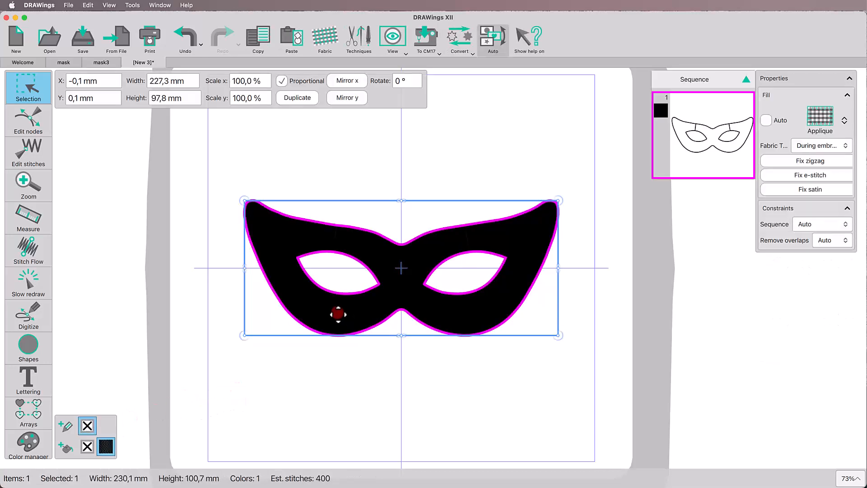
{"action": "right_click", "coordinate": [336, 315]}
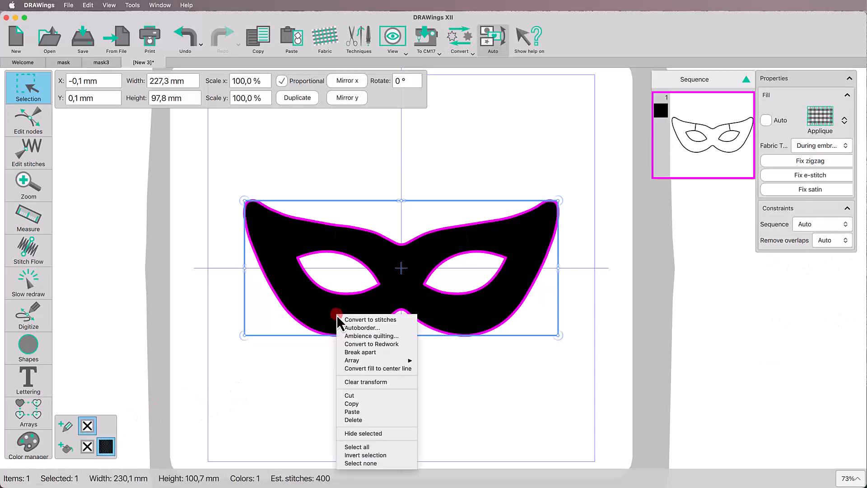
{"action": "left_click", "coordinate": [358, 329]}
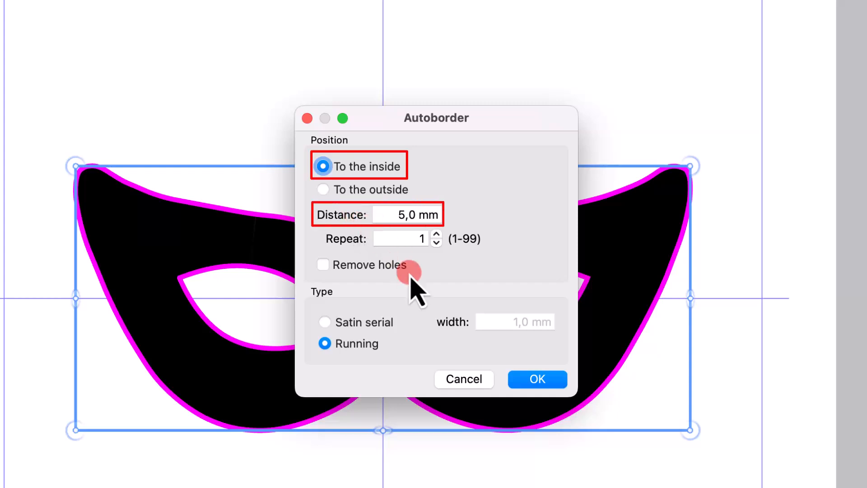
{"action": "left_click", "coordinate": [537, 382]}
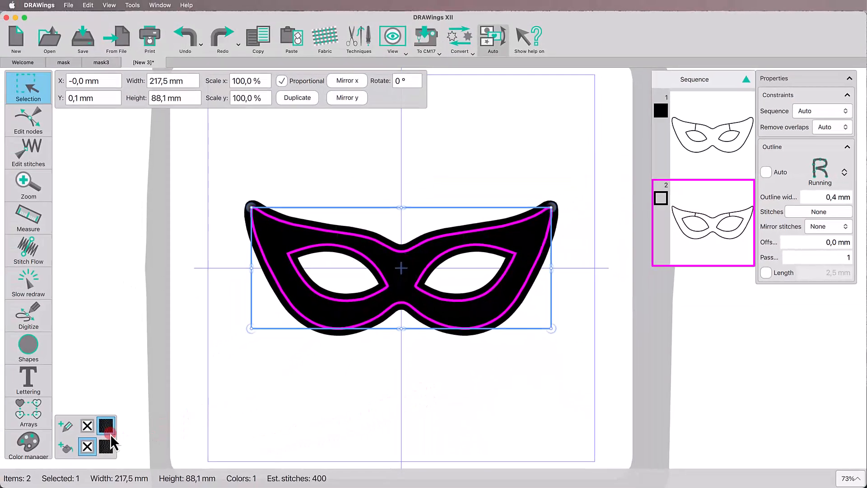
Step: Give the inner border shape a fill in Coats Sylko thread colour 6124
{"action": "left_click", "coordinate": [65, 449]}
{"action": "triple_click", "coordinate": [303, 332]}
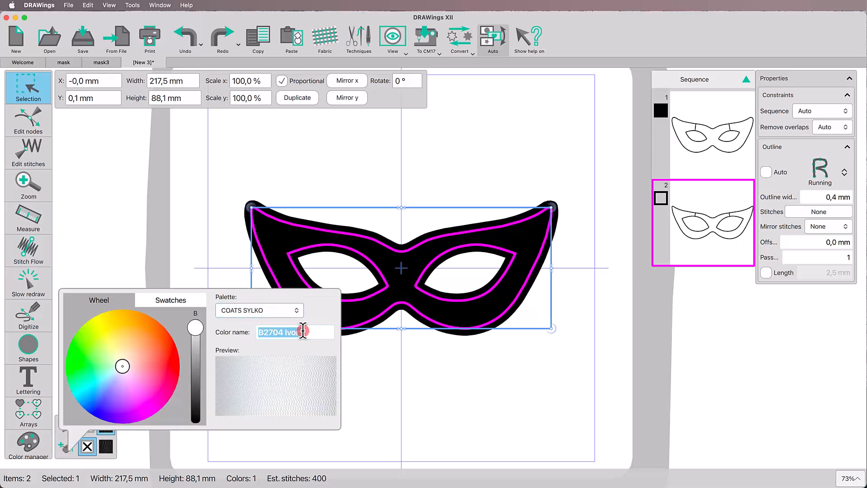
{"action": "type", "text": "6124"}
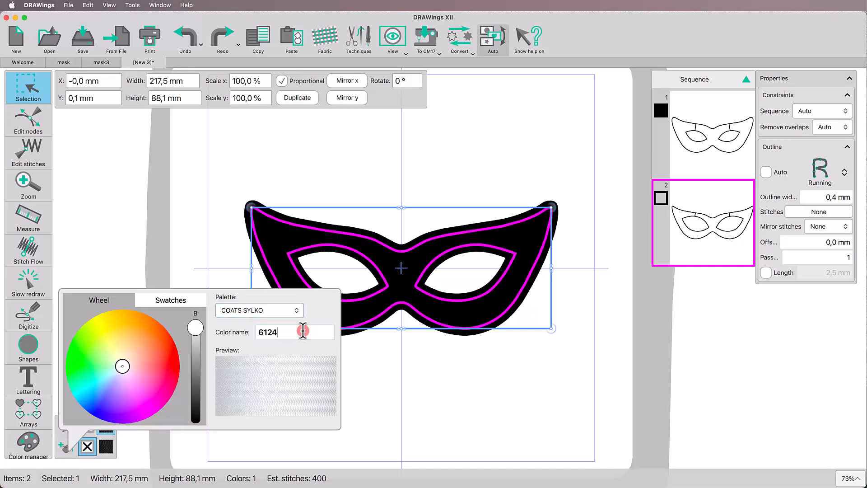
{"action": "key", "text": "Return"}
{"action": "left_click", "coordinate": [384, 387]}
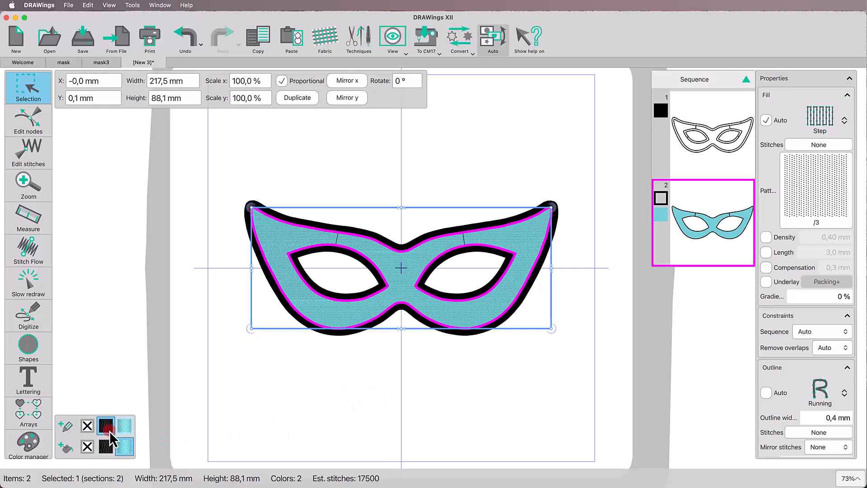
Step: Set the inner border shape's outline to Coats Sylko thread colour 3432
{"action": "left_click", "coordinate": [109, 431]}
{"action": "triple_click", "coordinate": [306, 311]}
{"action": "type", "text": "3432"}
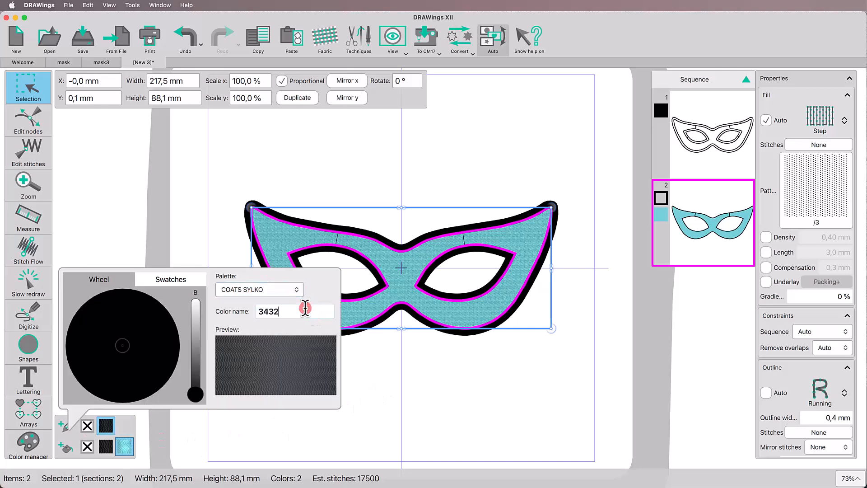
{"action": "key", "text": "Return"}
{"action": "left_click", "coordinate": [391, 392]}
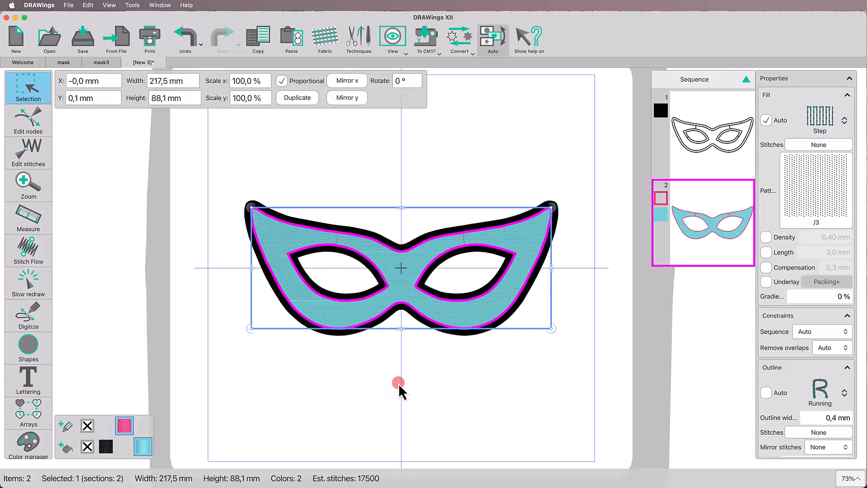
Step: Set the inner mask shape's fill type to Stippling and apply stitch pattern 19 to its running outline
{"action": "left_click", "coordinate": [819, 116]}
{"action": "left_click", "coordinate": [786, 255]}
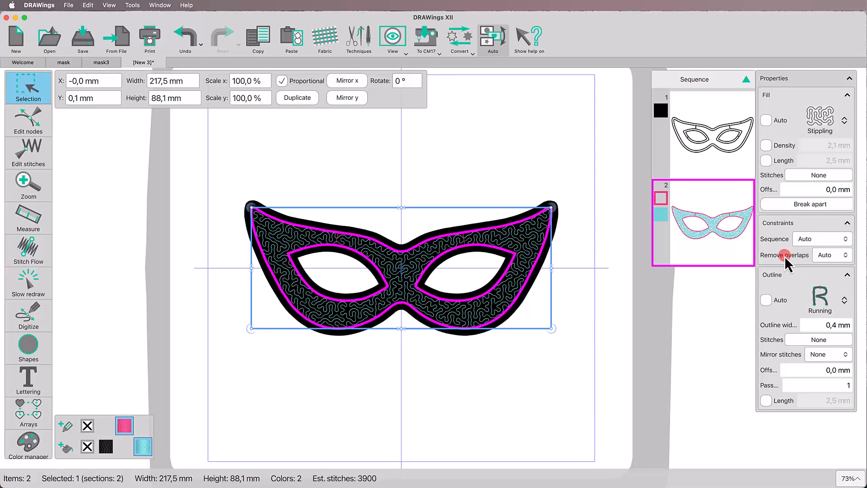
{"action": "left_click", "coordinate": [827, 340]}
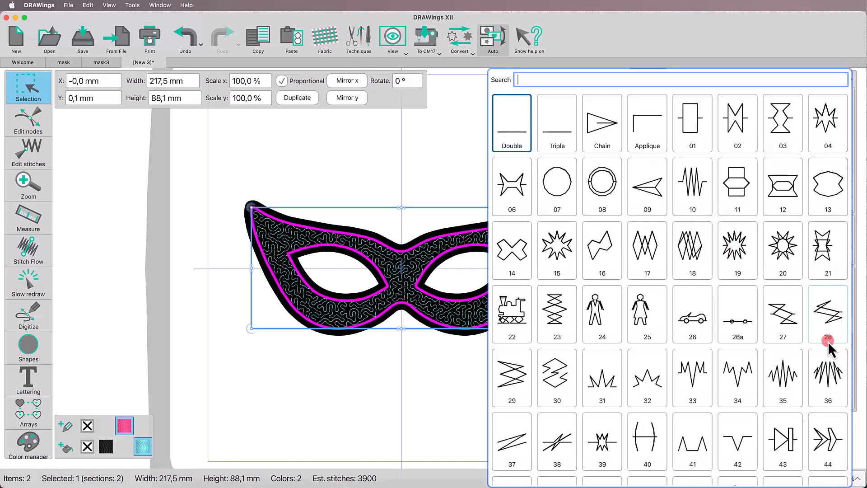
{"action": "left_click", "coordinate": [744, 259]}
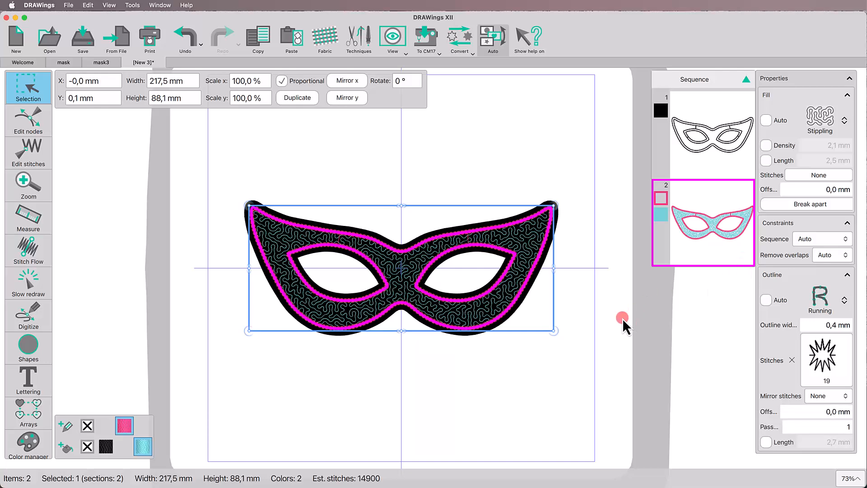
{"action": "left_click", "coordinate": [571, 362]}
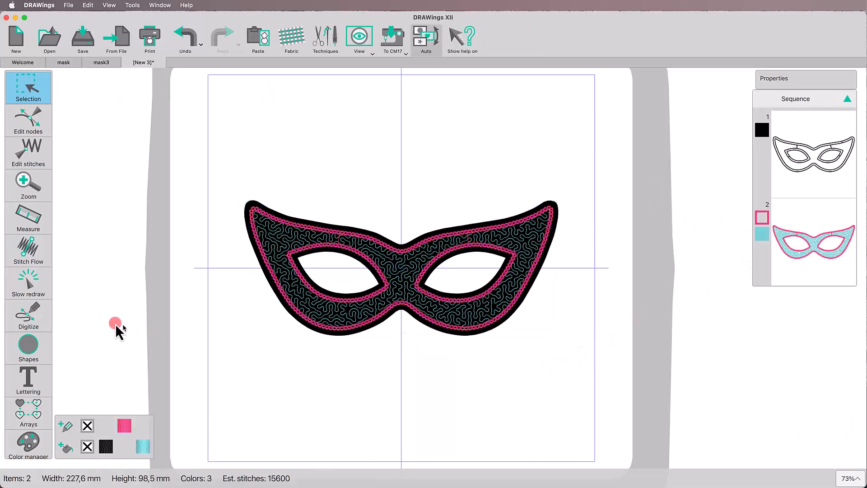
Step: Simulate the mask's sewing order with Slow redraw, stepping through the objects to the last stitch
{"action": "left_click", "coordinate": [29, 286]}
{"action": "left_click", "coordinate": [376, 443]}
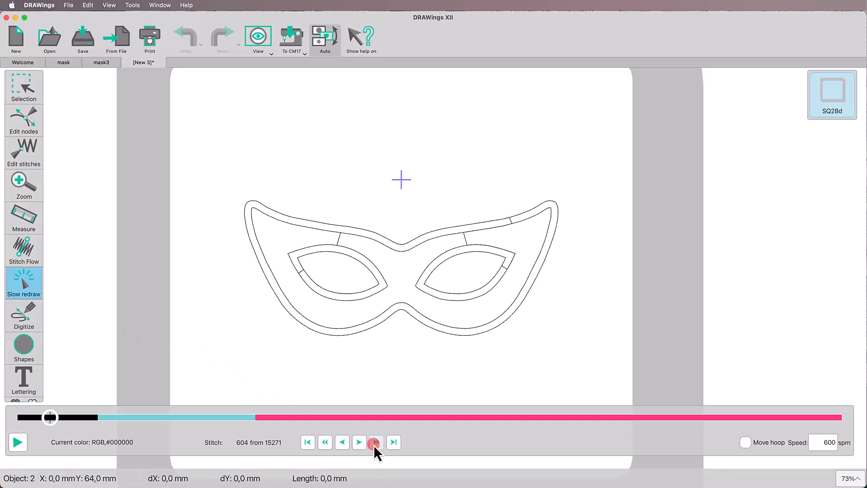
{"action": "left_click", "coordinate": [376, 442]}
{"action": "left_click", "coordinate": [376, 443]}
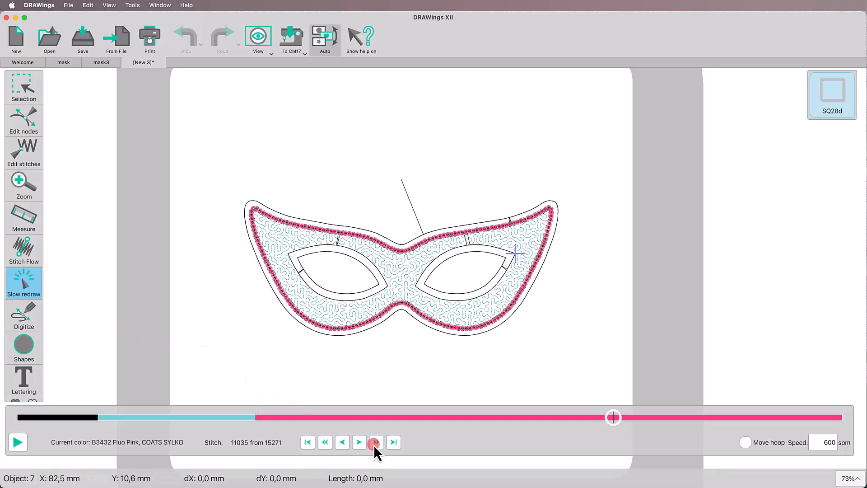
{"action": "left_click", "coordinate": [376, 443]}
{"action": "left_click", "coordinate": [376, 443]}
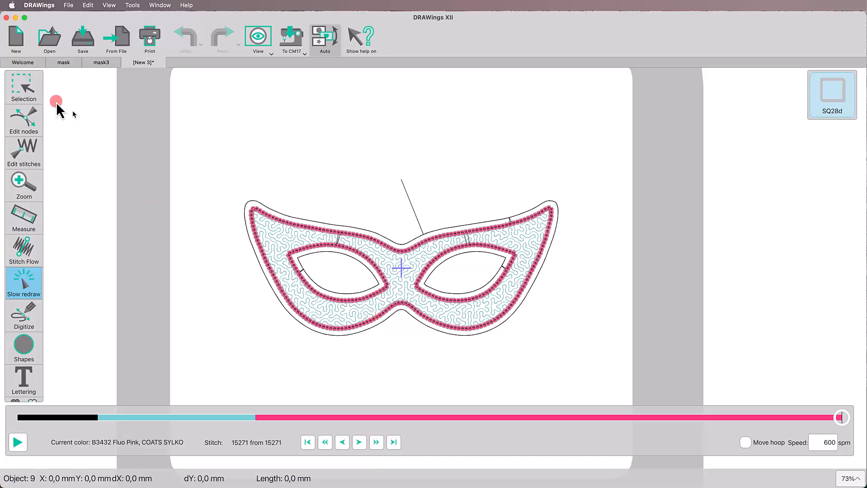
{"action": "left_click", "coordinate": [19, 90]}
Step: Set Remove overlaps to Never for the inner stippled mask shape
{"action": "left_click", "coordinate": [290, 226]}
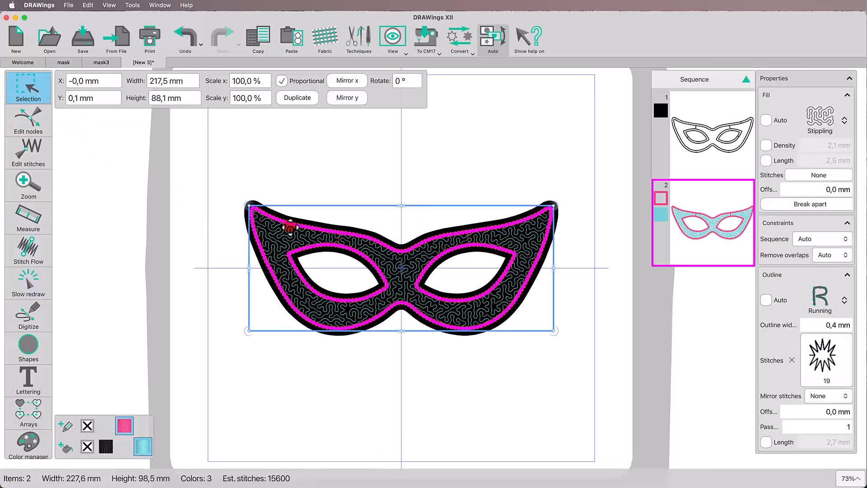
{"action": "left_click", "coordinate": [825, 257]}
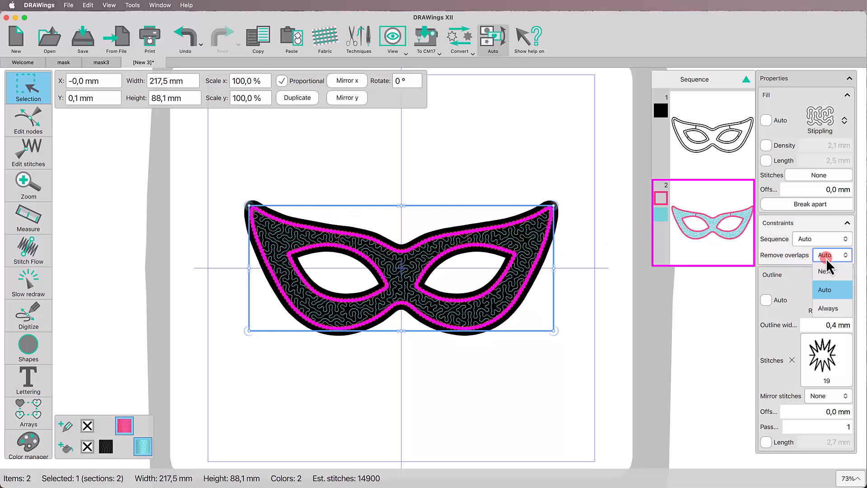
{"action": "left_click", "coordinate": [825, 268]}
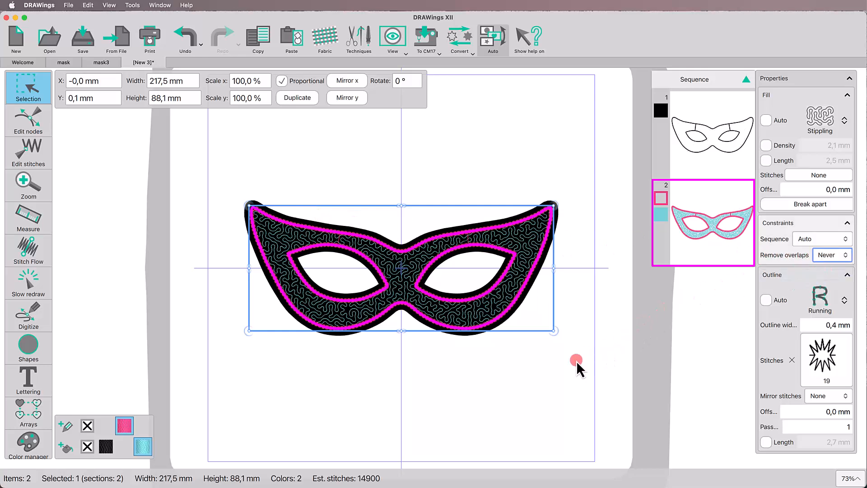
{"action": "left_click", "coordinate": [520, 373]}
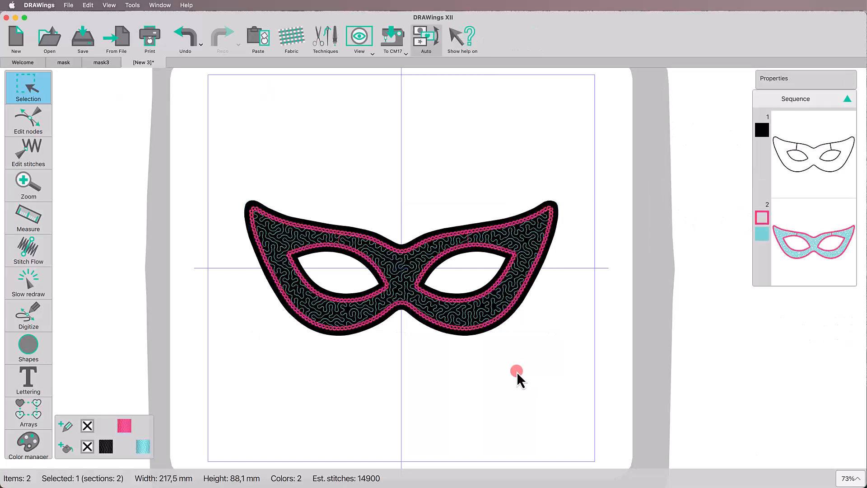
Step: Run the Slow redraw simulation again to check how the applique lines stitch out with the new overlap setting
{"action": "left_click", "coordinate": [42, 283]}
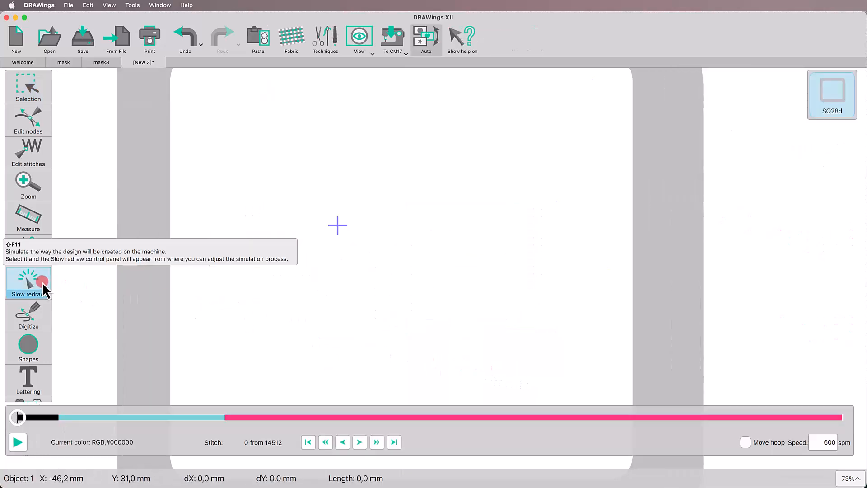
{"action": "left_click", "coordinate": [378, 442]}
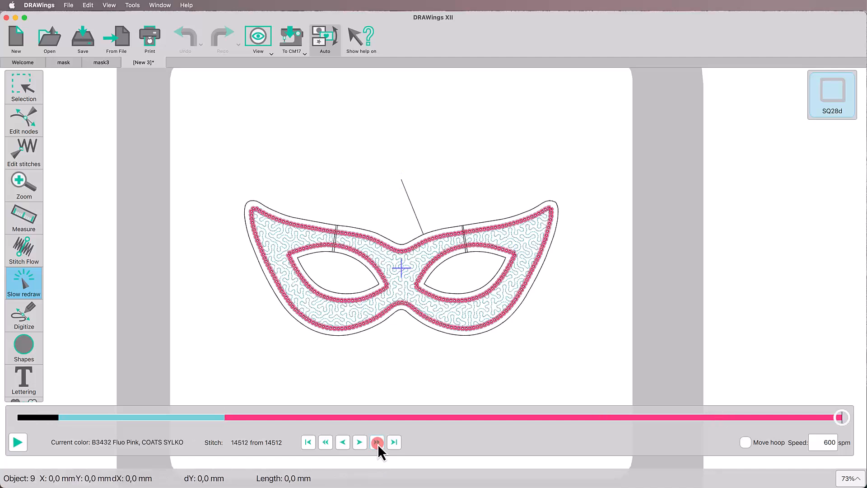
{"action": "left_click", "coordinate": [26, 93]}
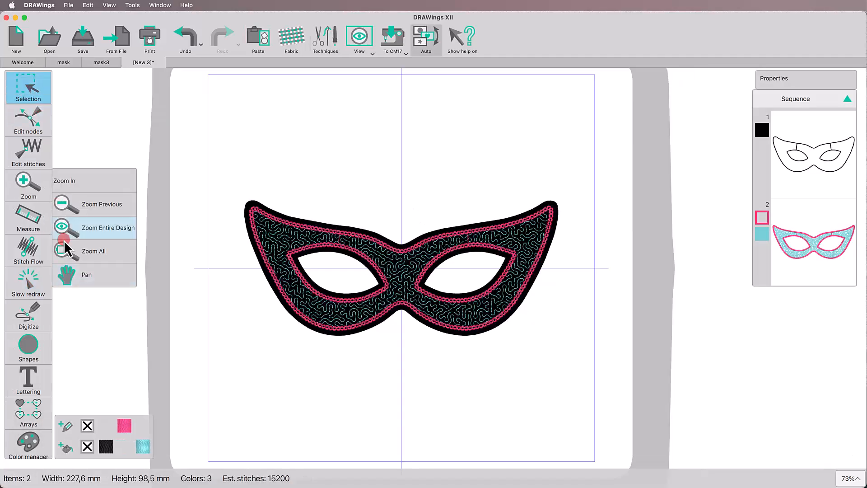